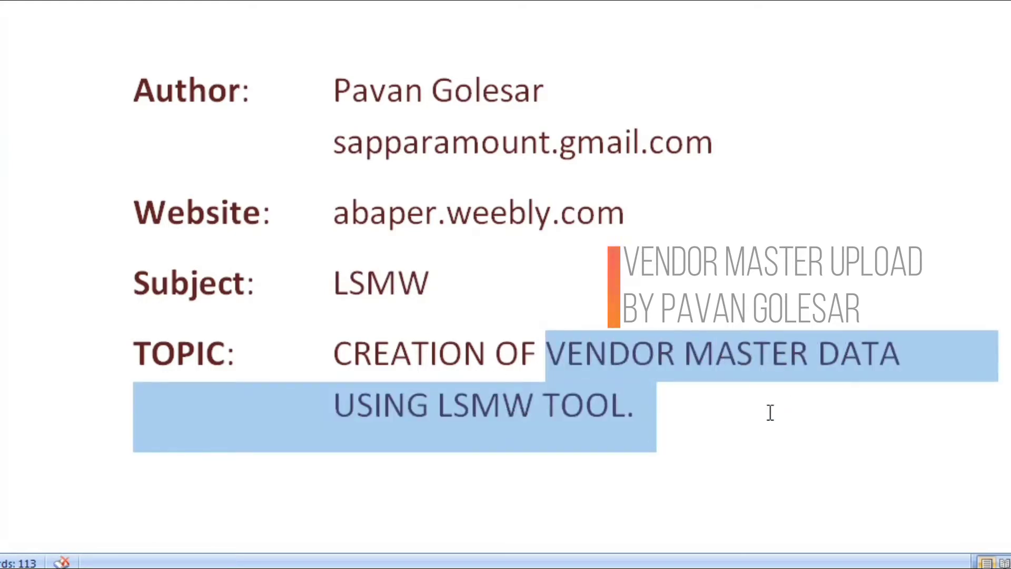
- Start LSMW and enter project ZAP_VEN, subproject ZAP_SUB and object ZAP_OBJ, confirming none exist yet
left_click(663, 417)
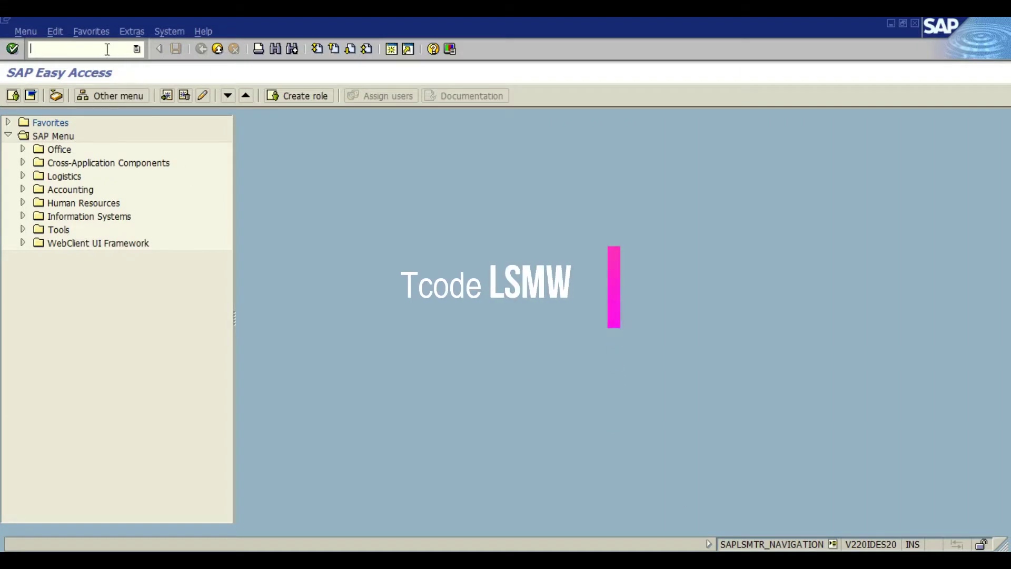
type("LSMW")
key("Return")
type("z")
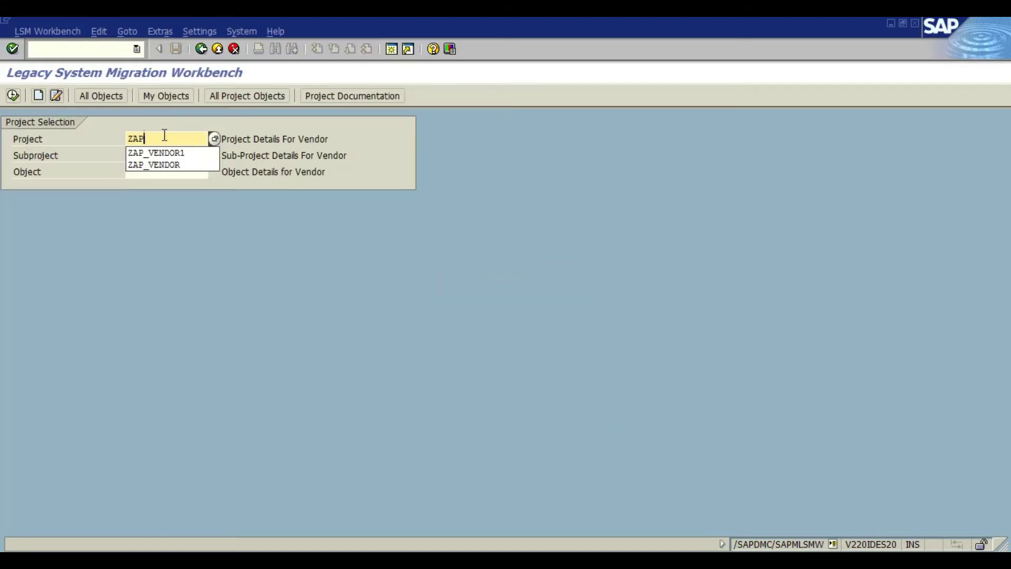
type("AP_VEN")
left_click(172, 156)
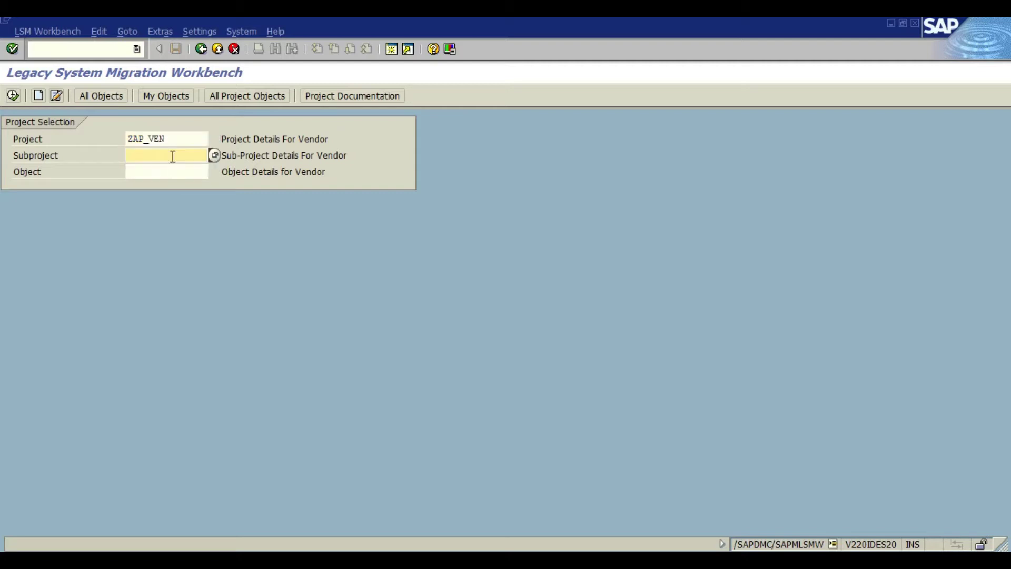
type("ZAP_SUB")
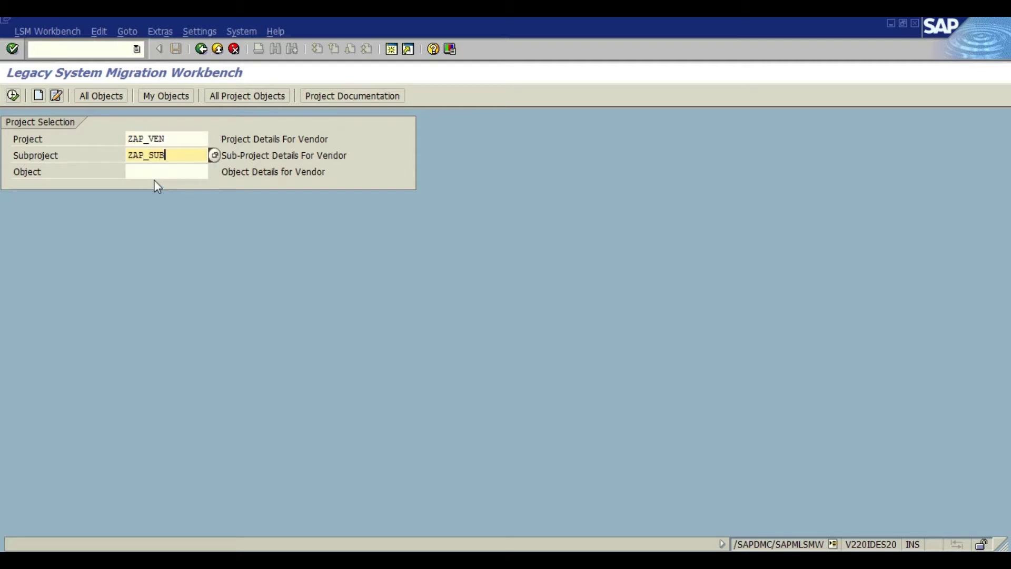
key("Tab")
type("ZAP_")
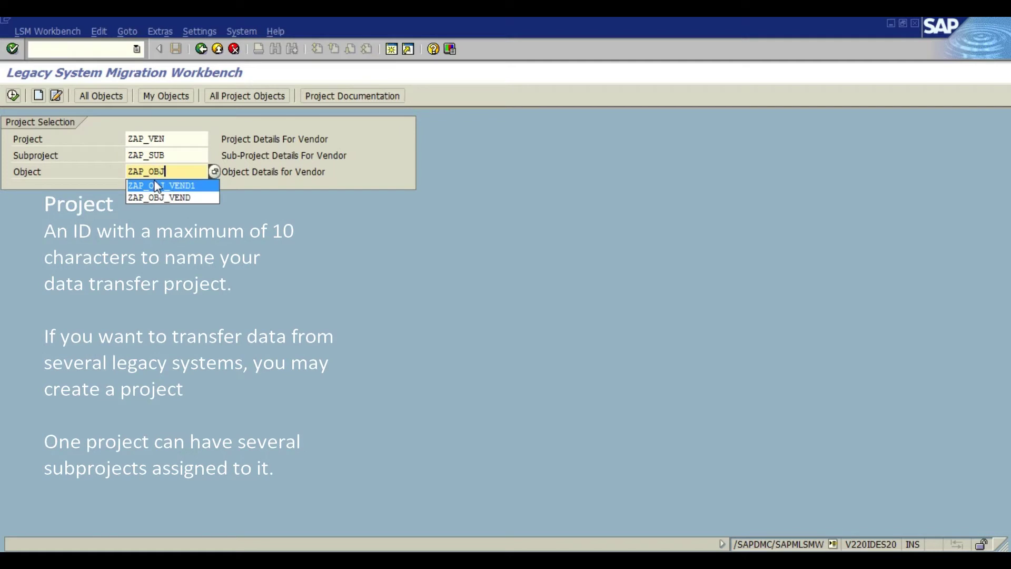
type("OBJ")
key("Return")
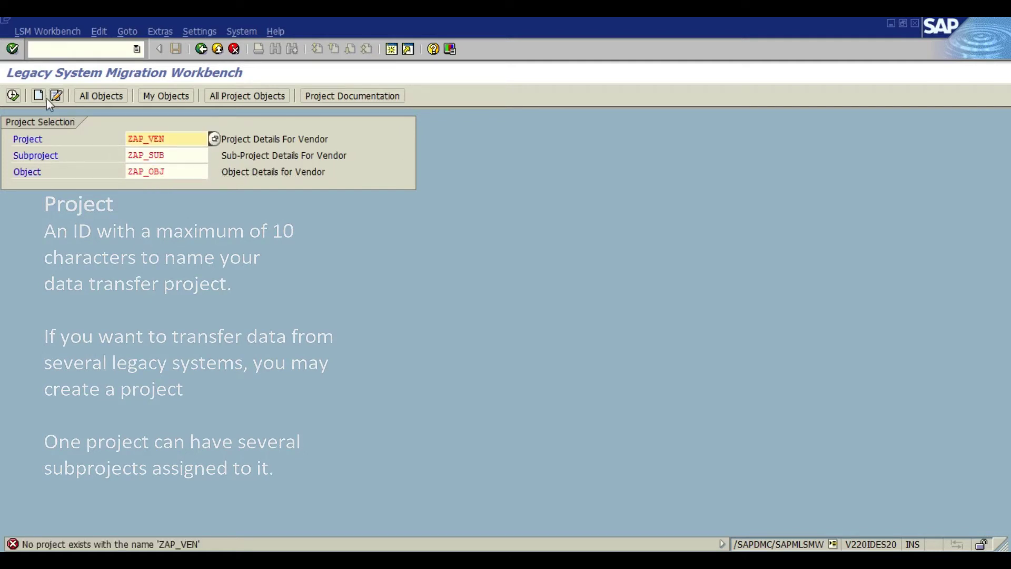
- Create project ZAP_VEN with the description 'Vendor Project Details'
left_click(38, 96)
type("Ven")
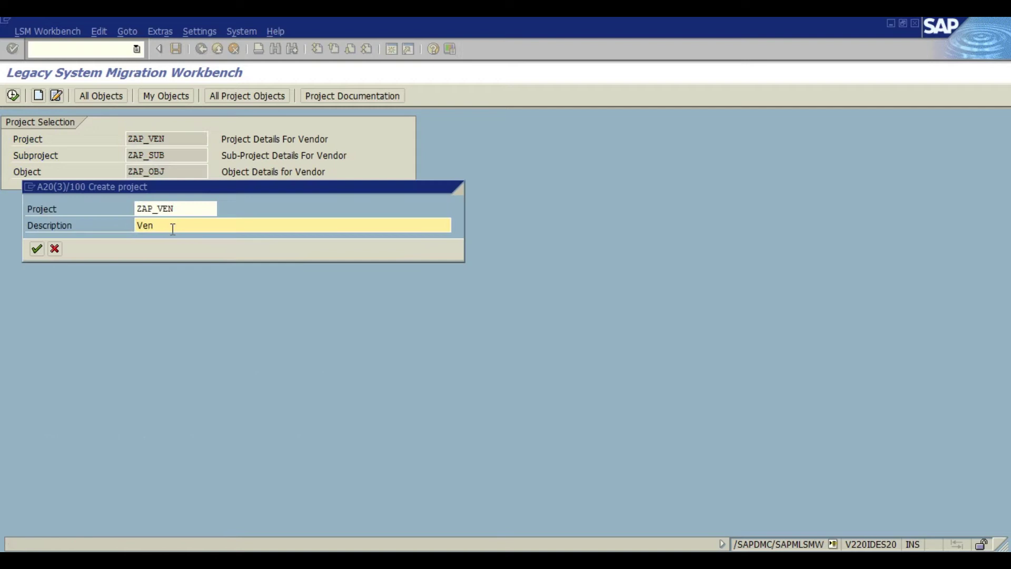
type("dor Project Details")
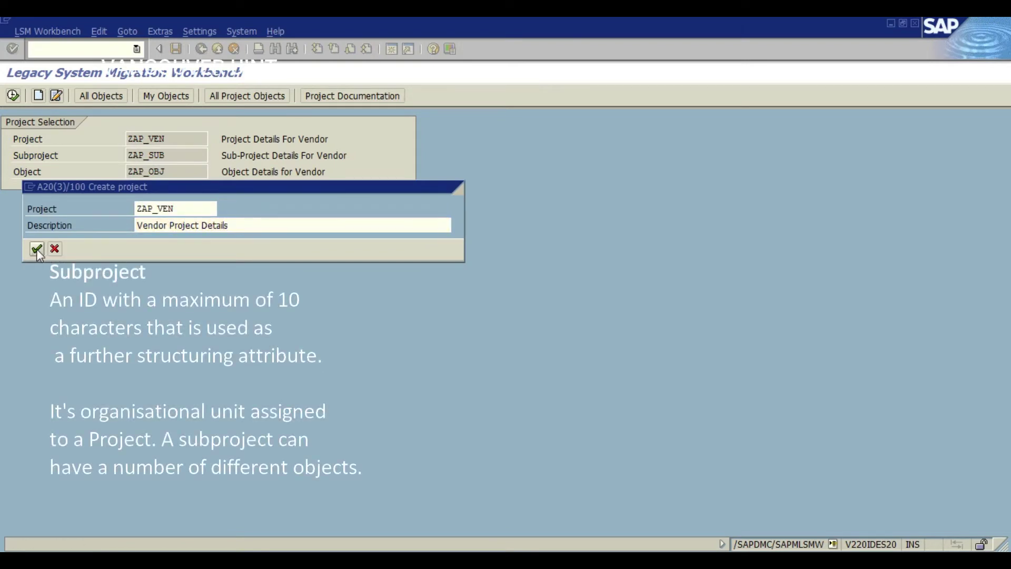
key("Return")
- Create subproject ZAP_SUB as 'Vendor Sub-Project Details' and object ZAP_OBJ as 'Vendor Object'
type("Project Details")
key("Home")
type("Vendor S")
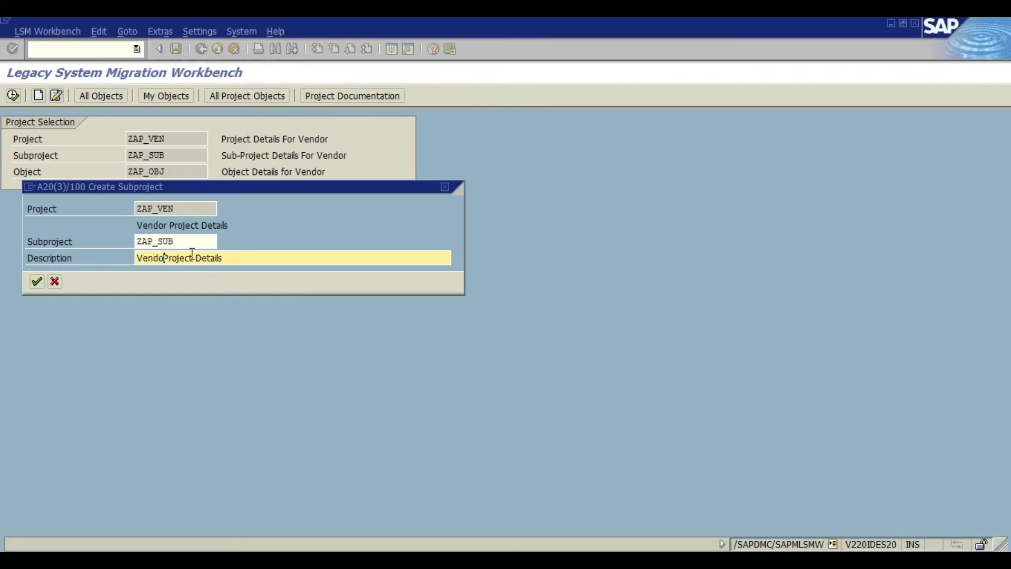
type("ub-")
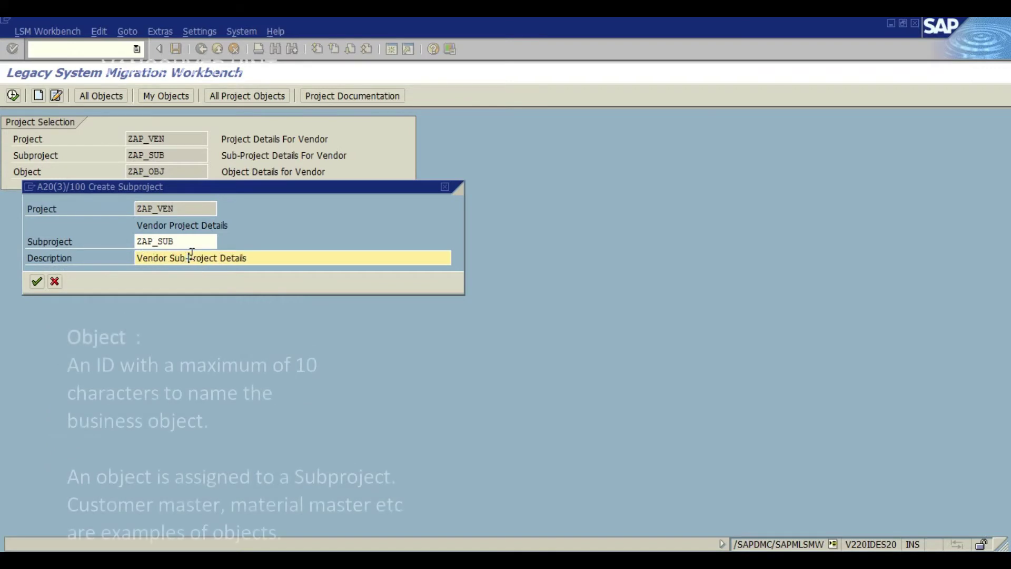
left_click(37, 282)
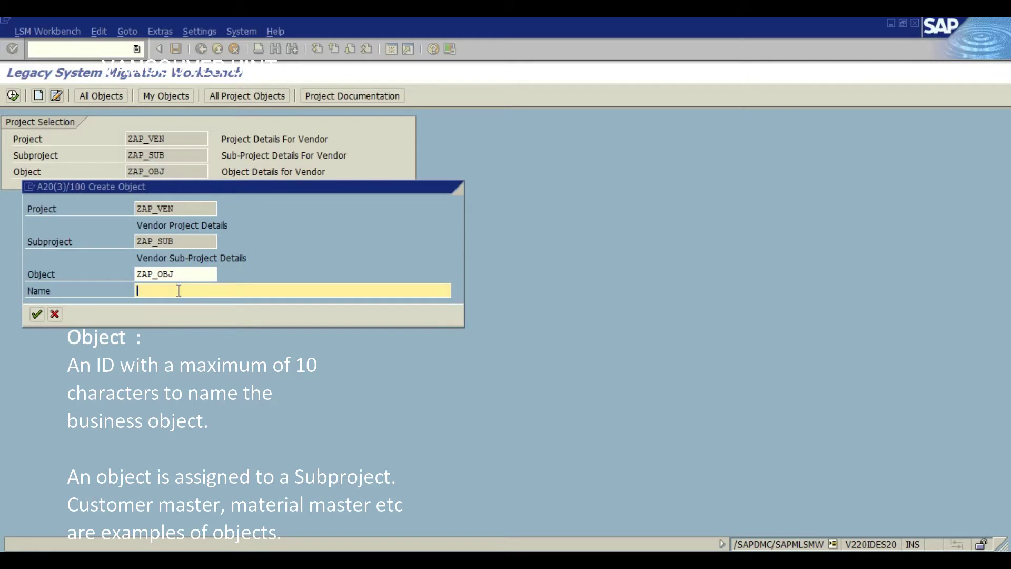
type("Vendor Object")
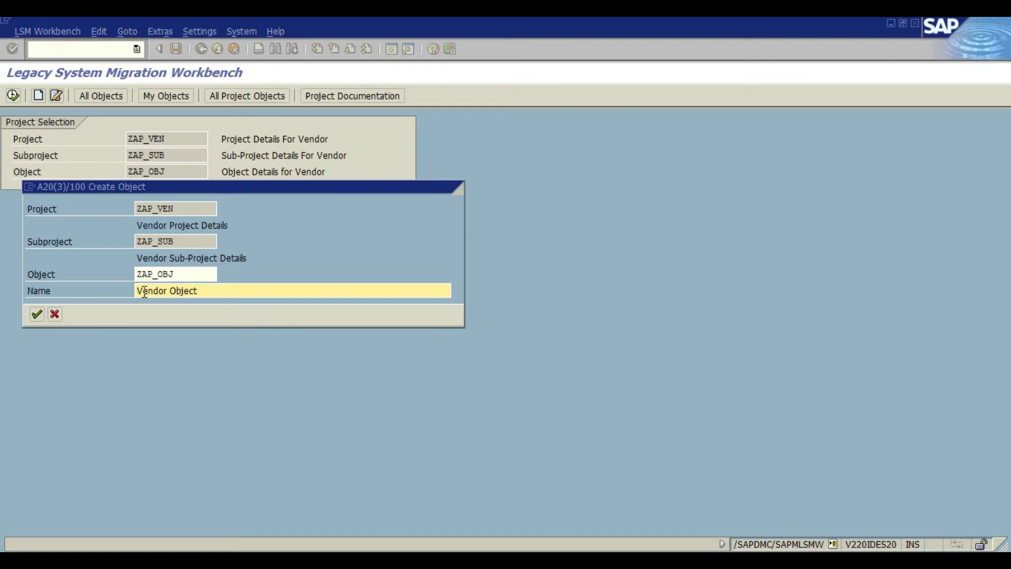
left_click(36, 314)
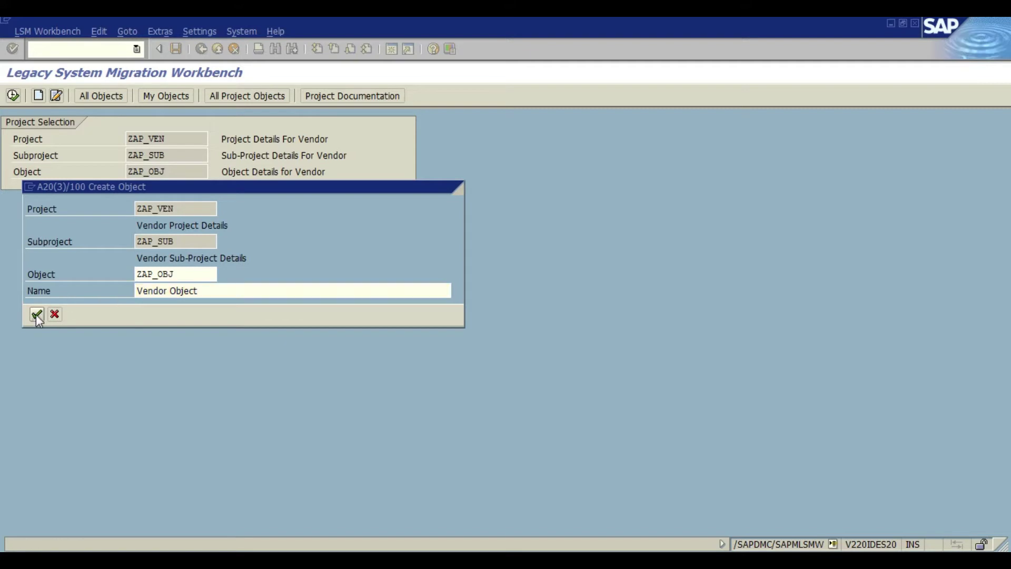
- Edit ZAP_OBJ's attributes: import method Batch Input Recording, recording name zap_ven
left_click(16, 97)
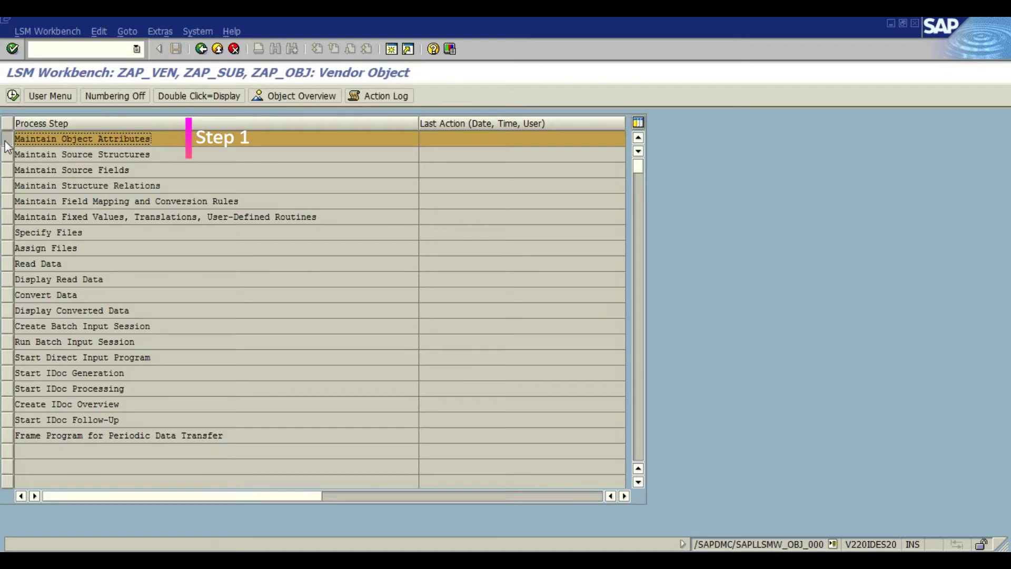
left_click(16, 97)
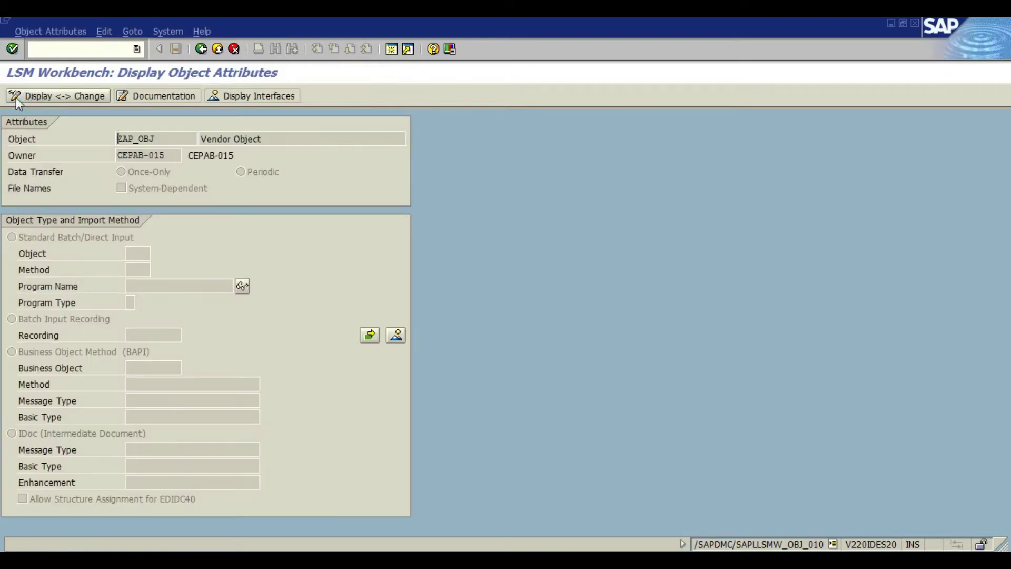
left_click(77, 98)
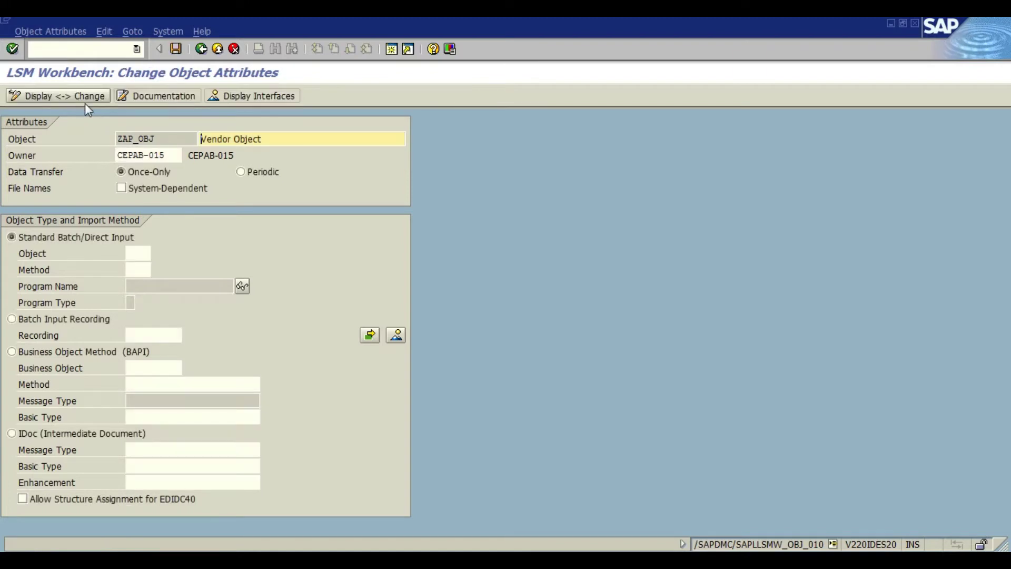
left_click(60, 319)
left_click(138, 336)
type("zap")
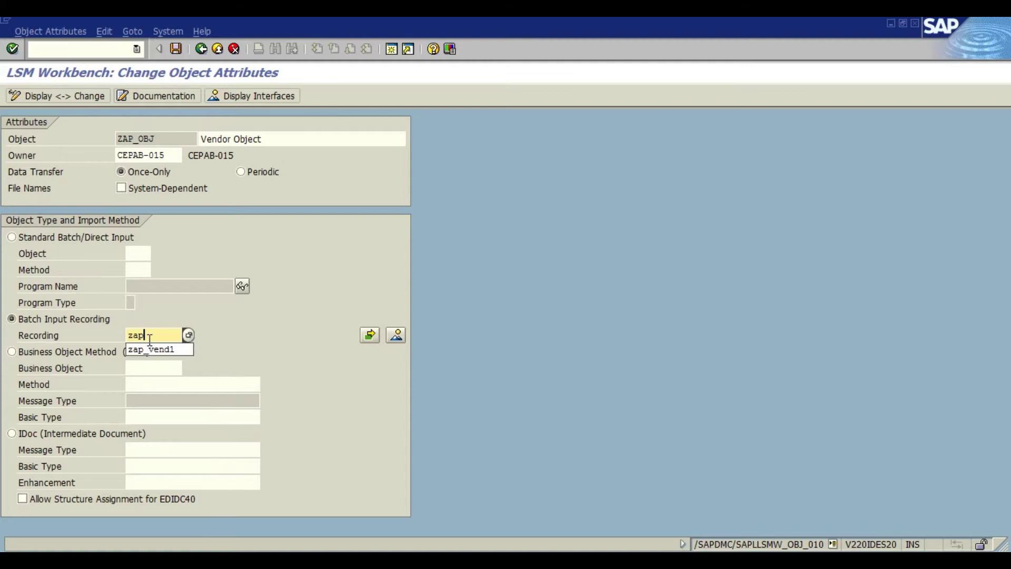
type("_ven")
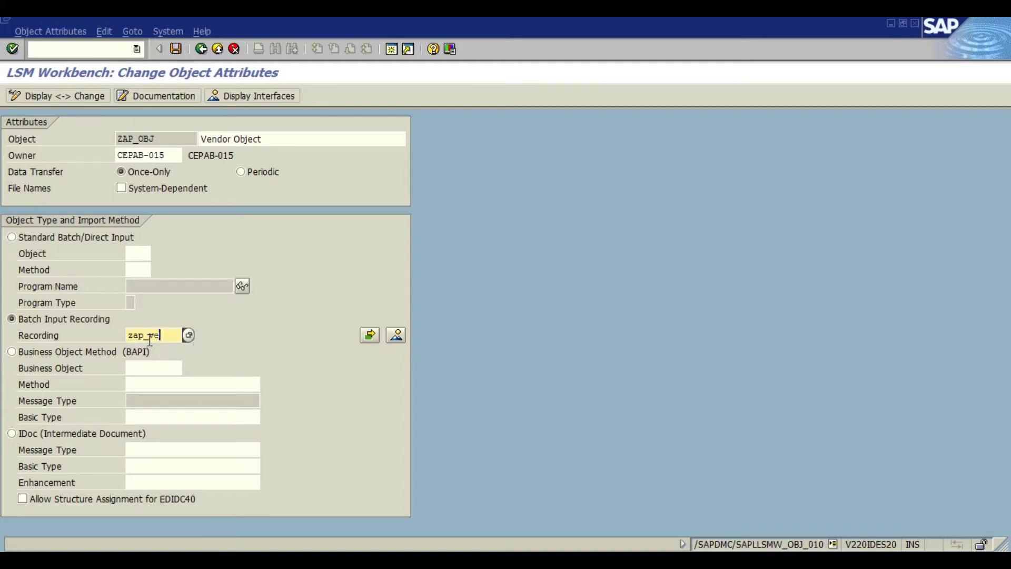
- Create the recording zap_ven with a description and start recording transaction xk01
left_click(397, 337)
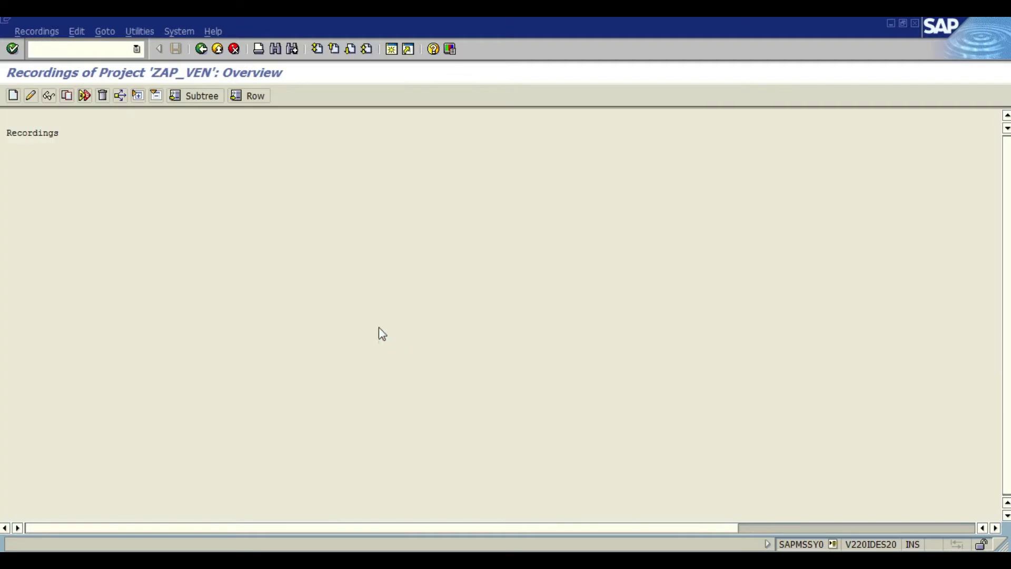
left_click(13, 96)
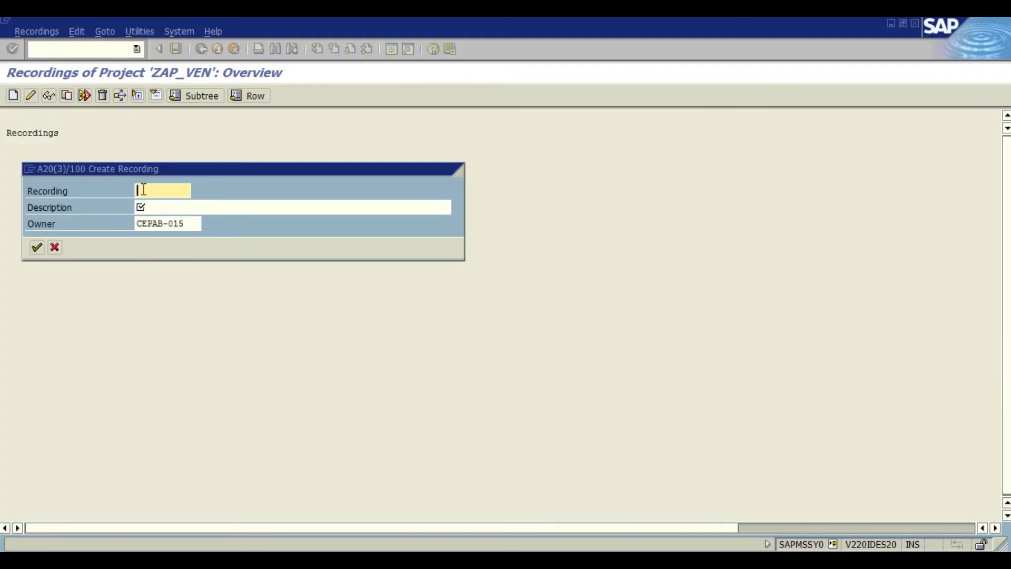
type("zap_ven")
left_click(171, 211)
type("Pavan's LSMW Rec")
left_click(36, 247)
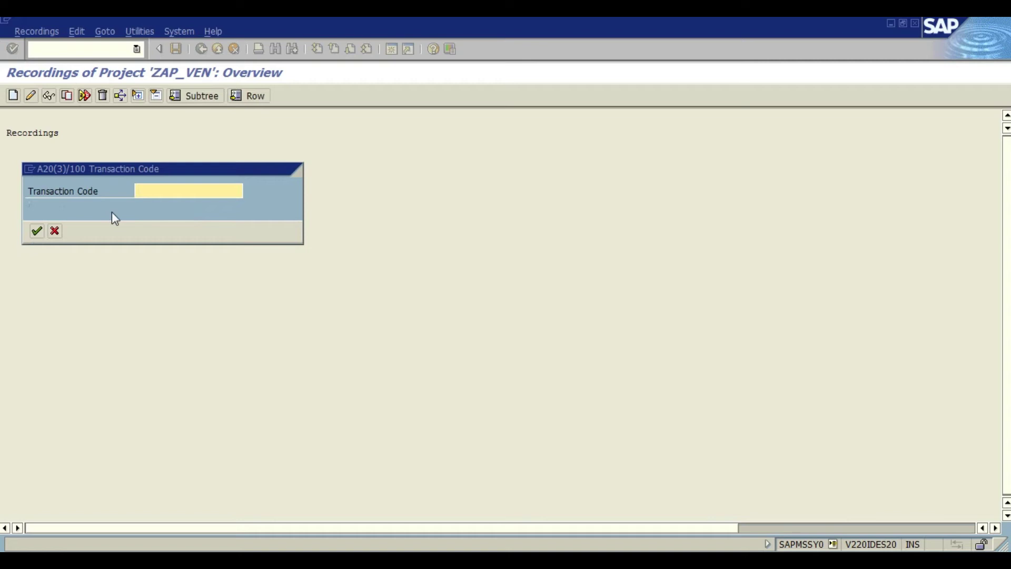
type("xk01")
left_click(37, 231)
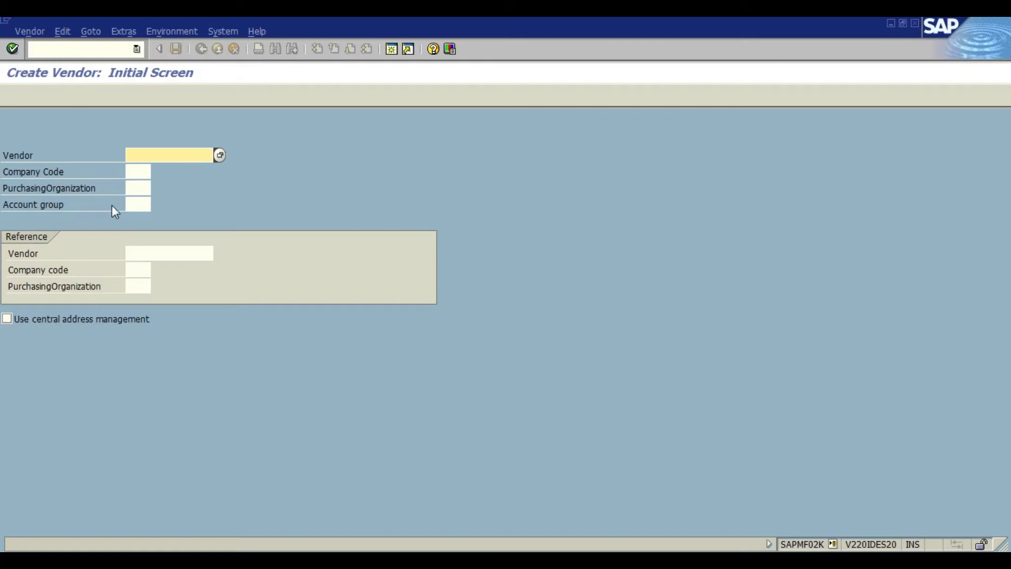
- Record vendor Air India Ltd: company code 1000, purchasing org 1000, group KRED, search term 015, country in
left_click(137, 173)
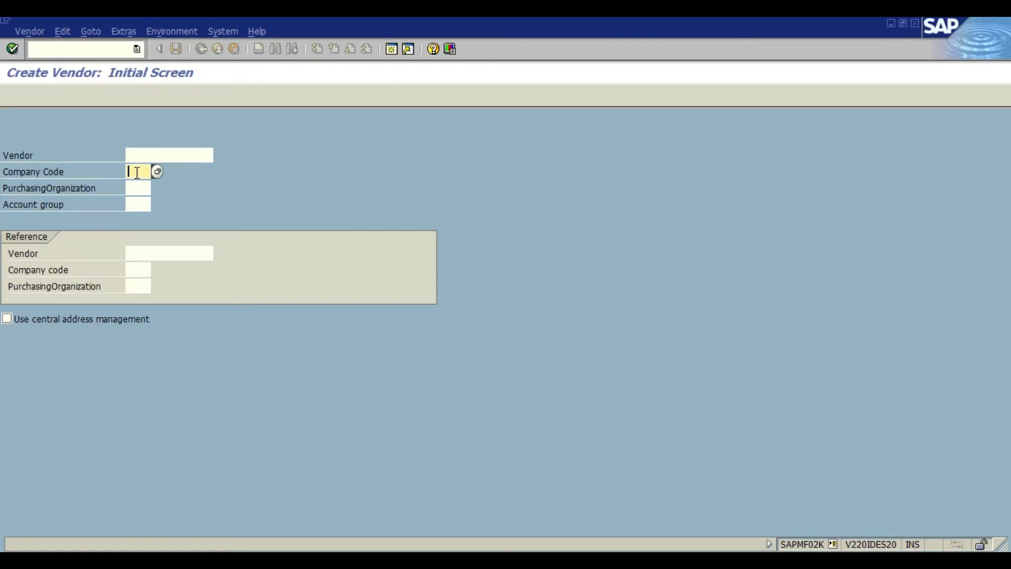
left_click(140, 184)
left_click(142, 185)
left_click(145, 201)
left_click(147, 204)
left_click(12, 53)
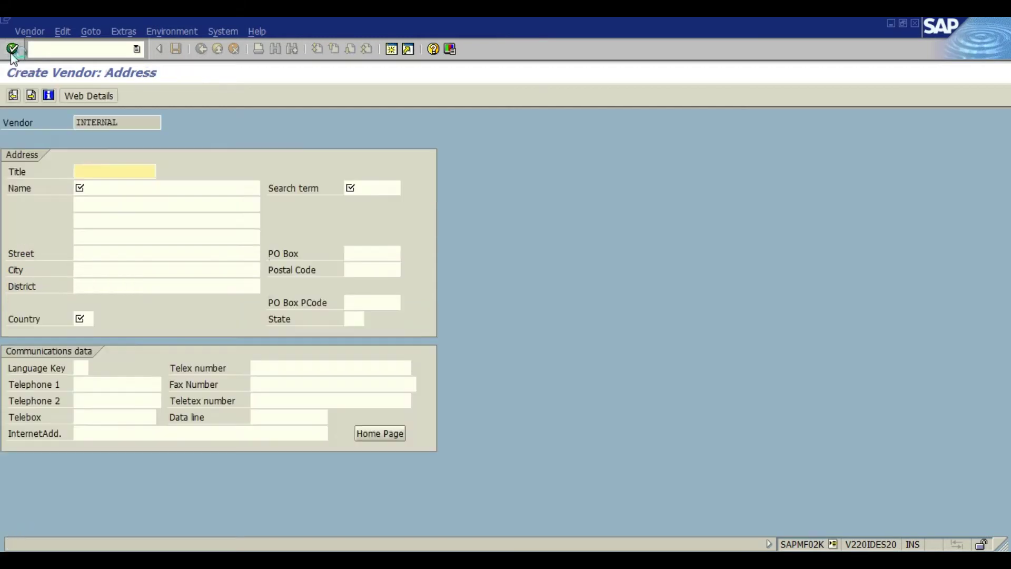
type("company")
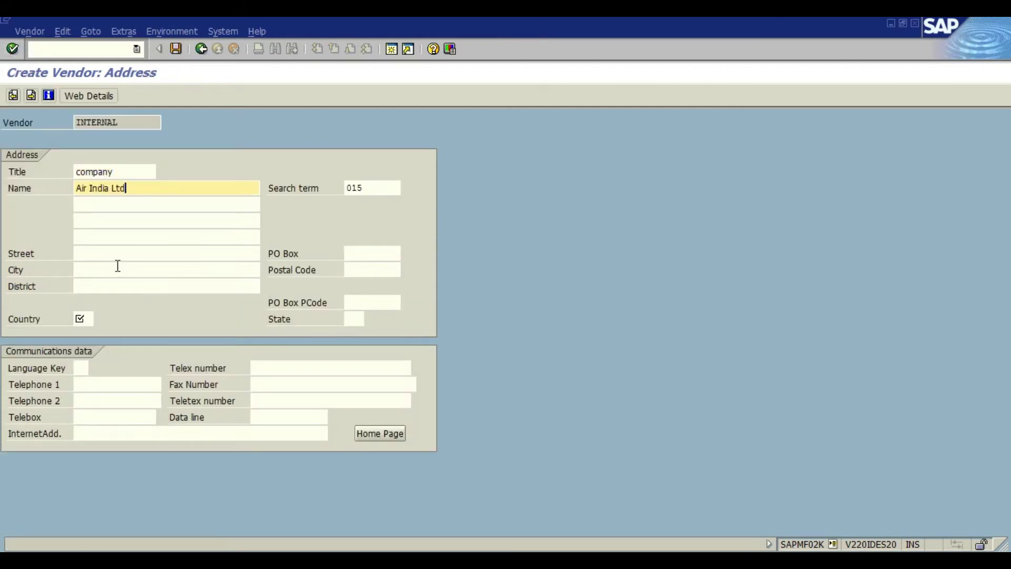
left_click(80, 320)
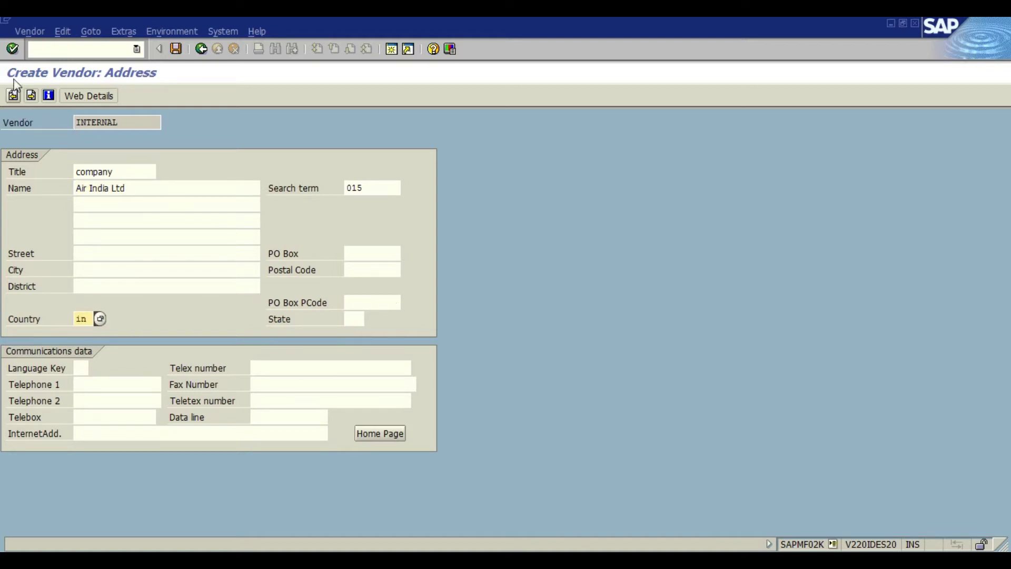
- Advance to the accounting data and enter reconciliation account 160000 and cash management group A1
left_click(13, 49)
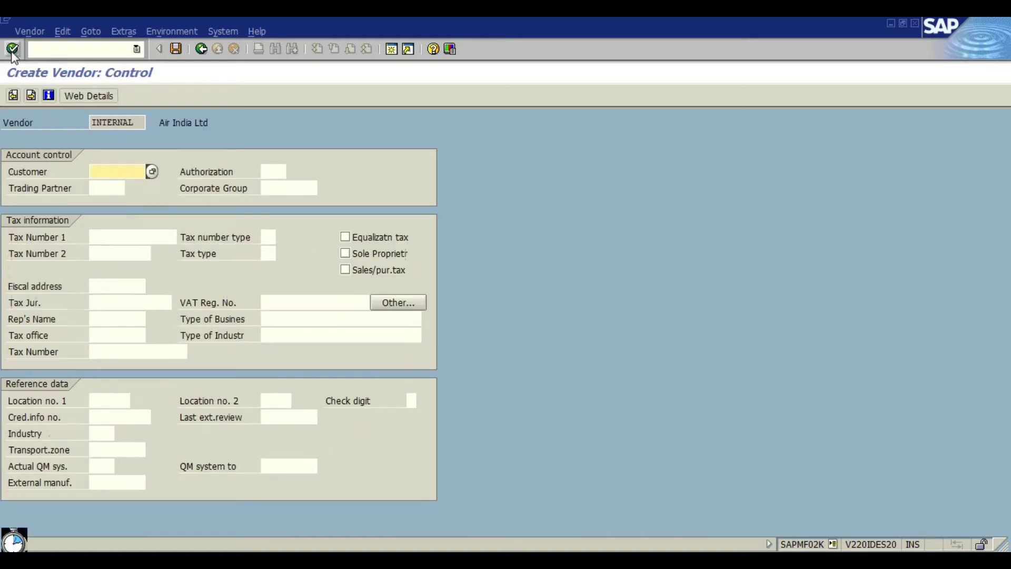
left_click(11, 53)
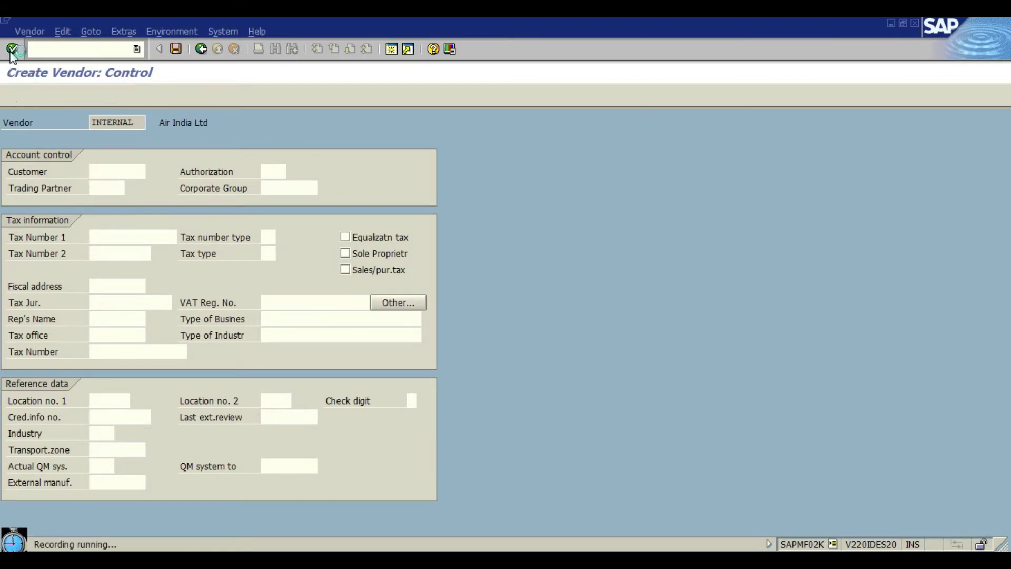
left_click(12, 51)
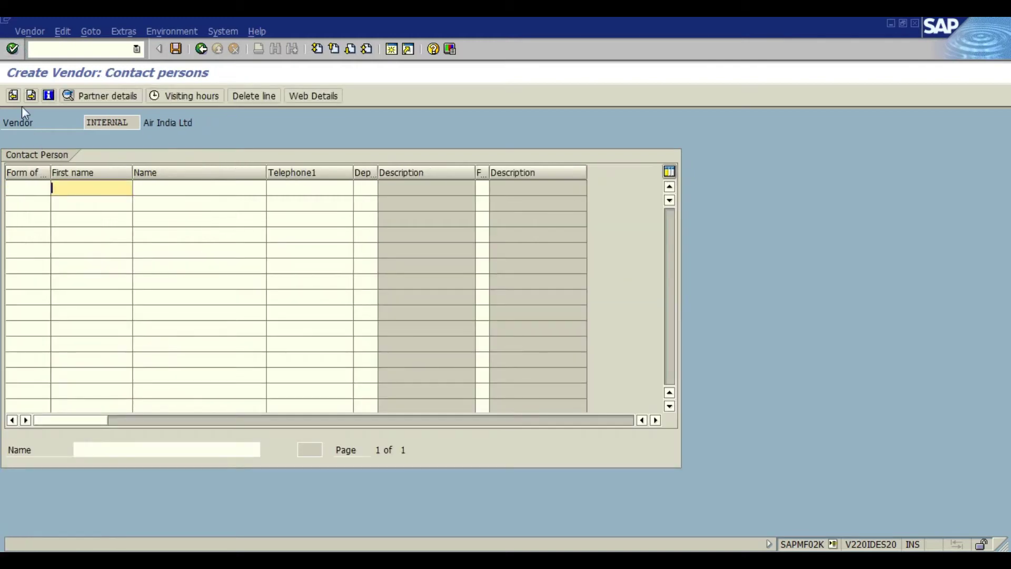
left_click(11, 51)
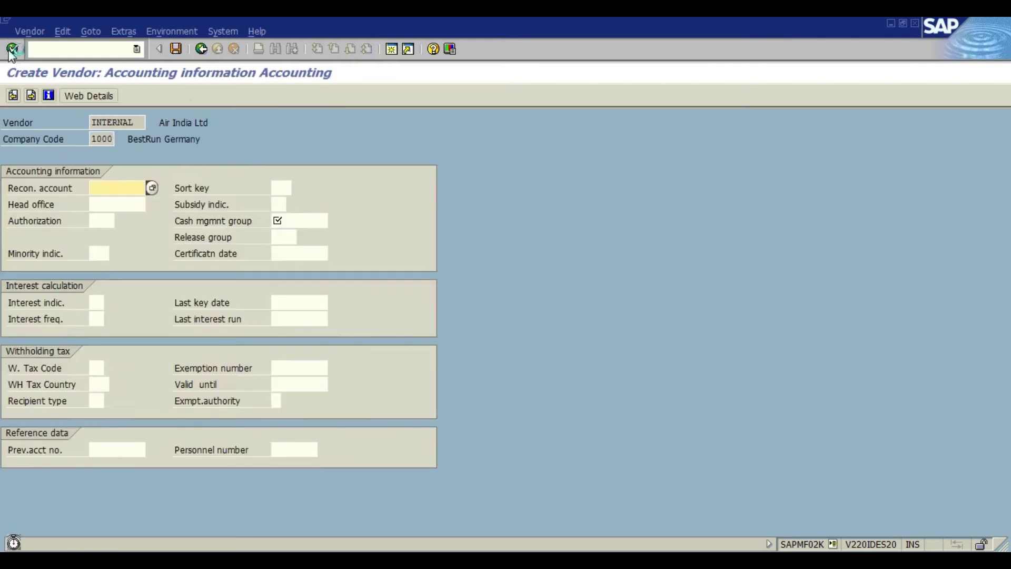
left_click(135, 189)
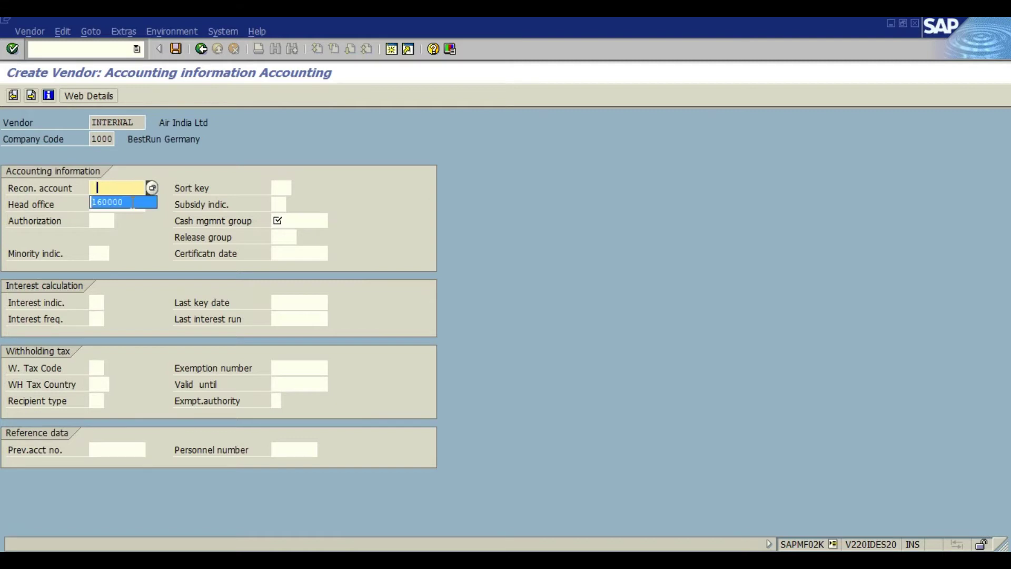
left_click(137, 202)
left_click(288, 221)
left_click(295, 234)
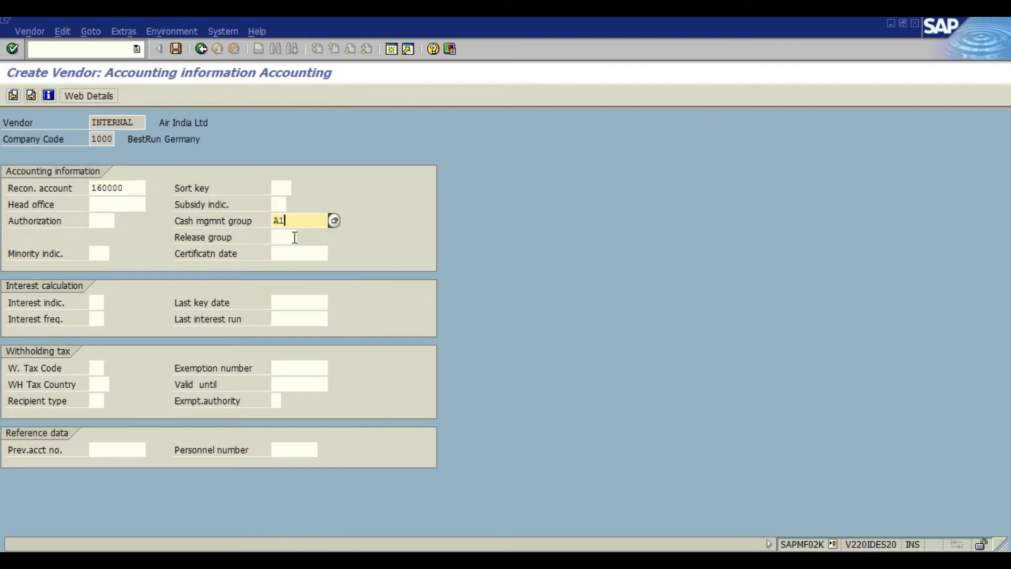
- Set order currency EUR and finish the vendor screens to end the recording
left_click(14, 51)
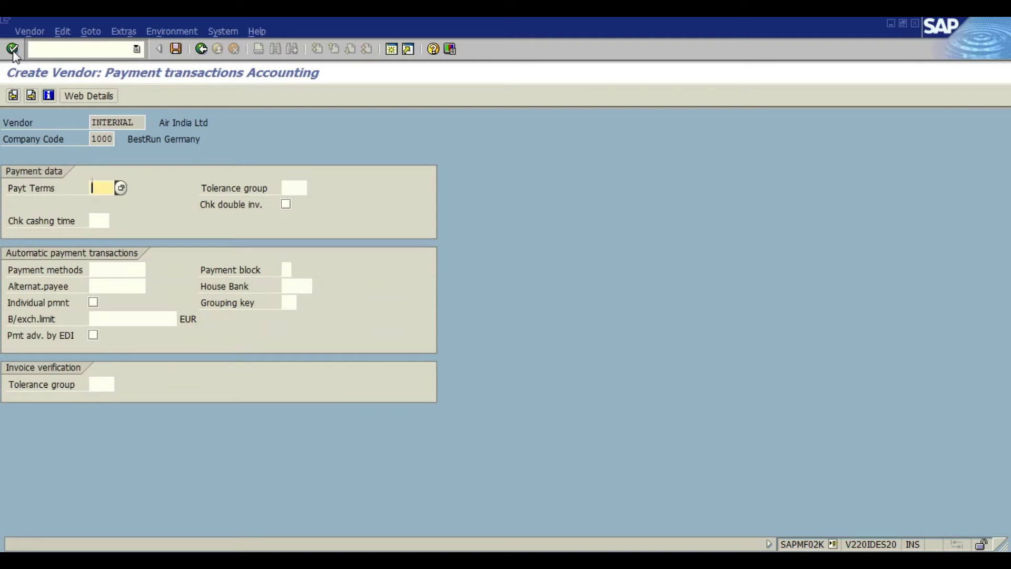
left_click(13, 52)
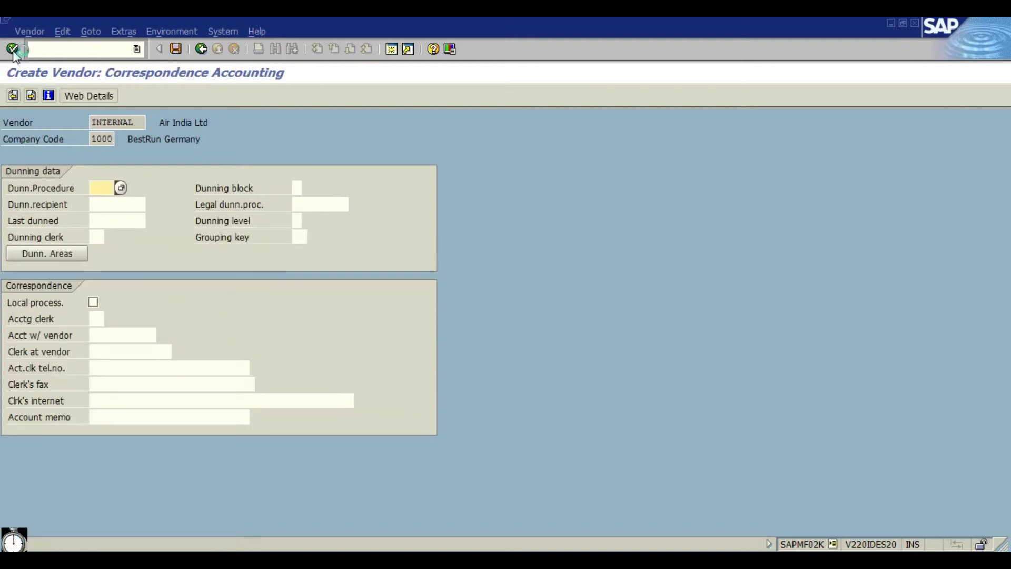
left_click(13, 51)
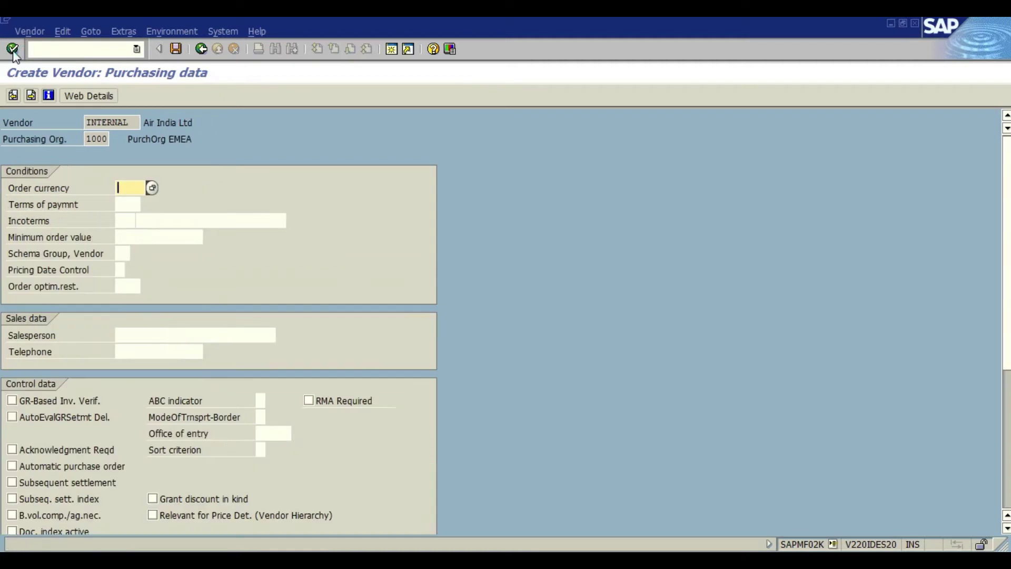
left_click(124, 188)
left_click(142, 206)
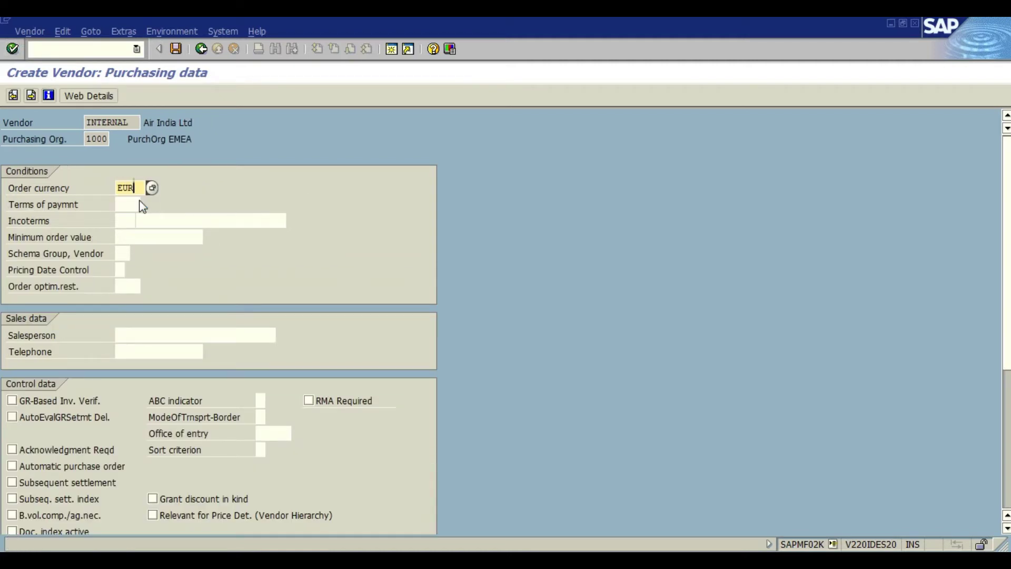
left_click(13, 51)
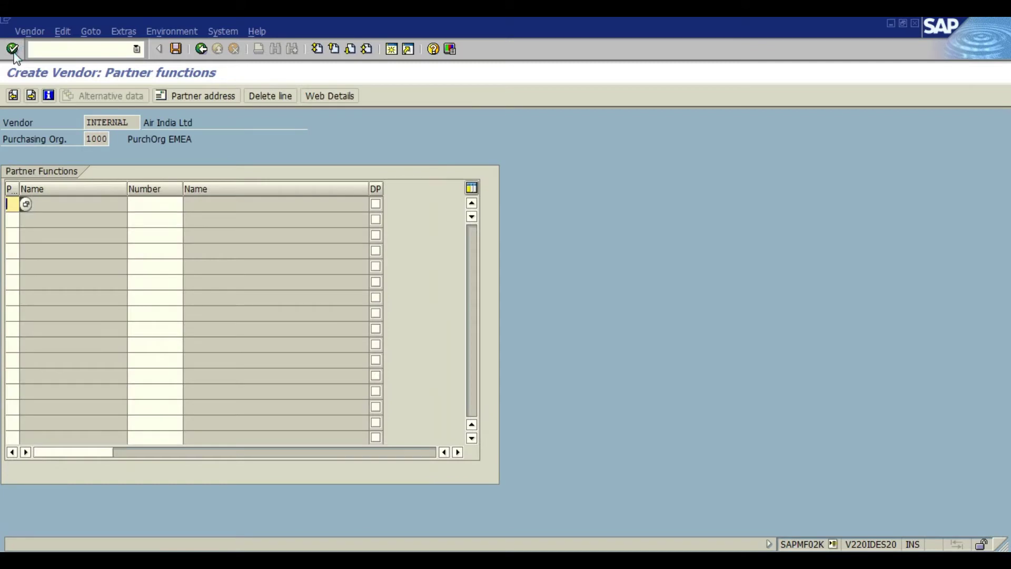
left_click(13, 51)
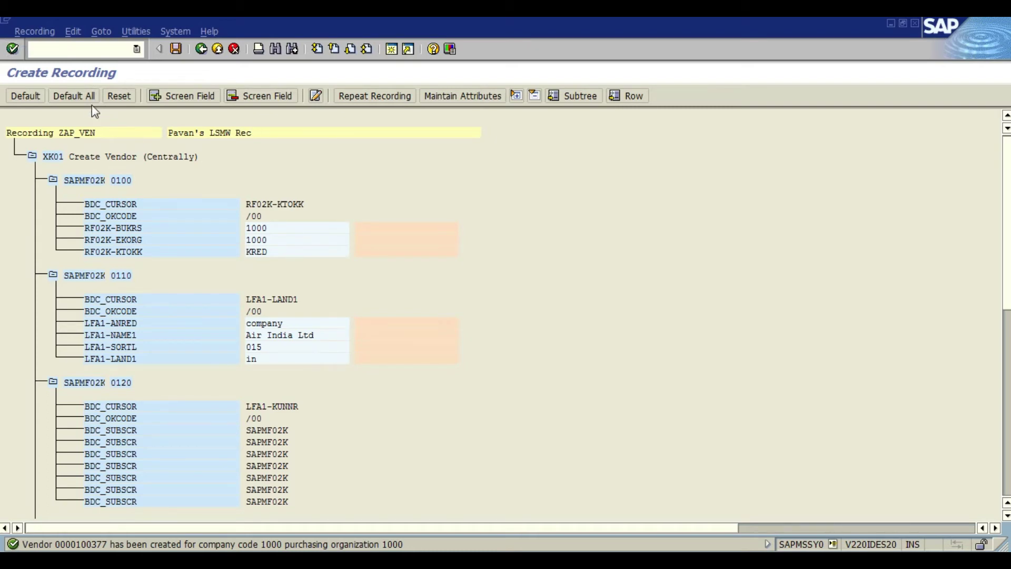
- Apply default names to all recorded fields and check FDGRV and WAERS against FIELDS.txt
left_click(74, 97)
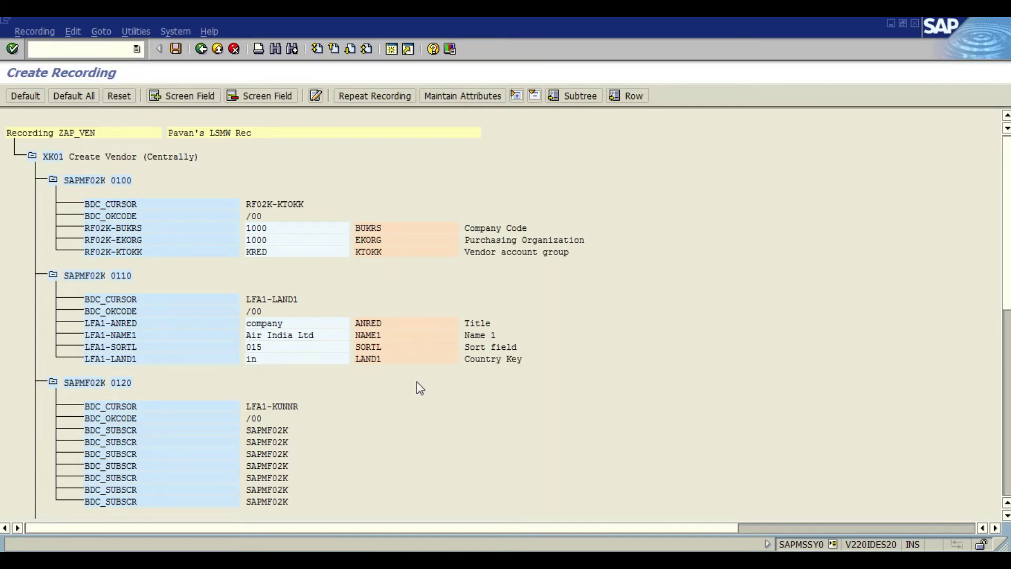
key("alt+Tab")
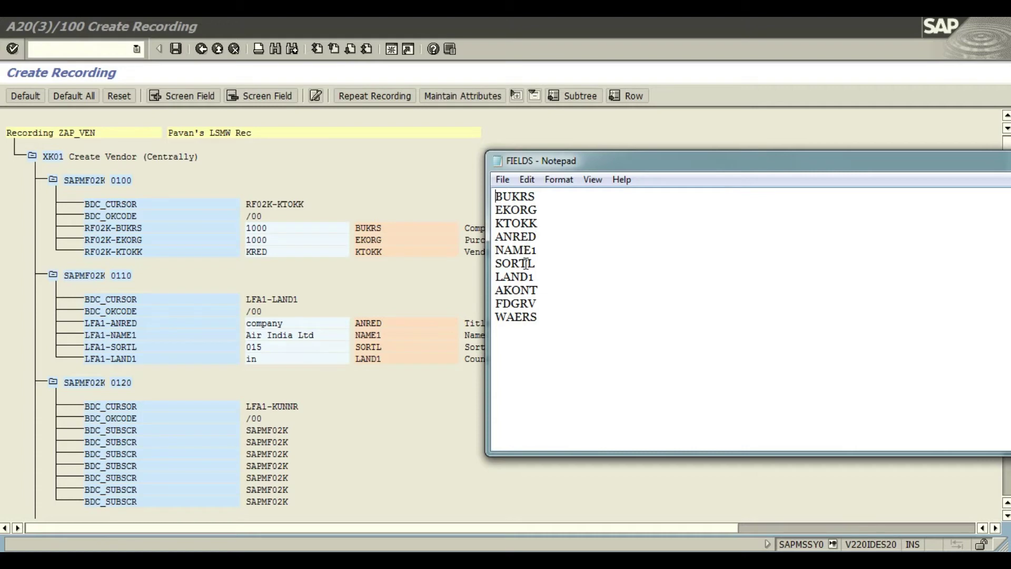
left_click(405, 367)
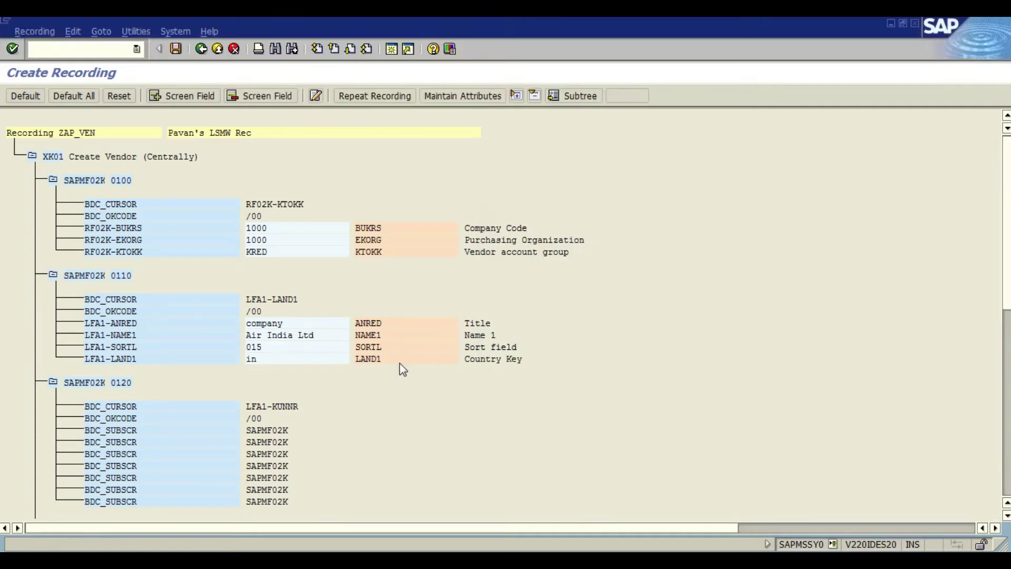
scroll(403, 368, "down", 3)
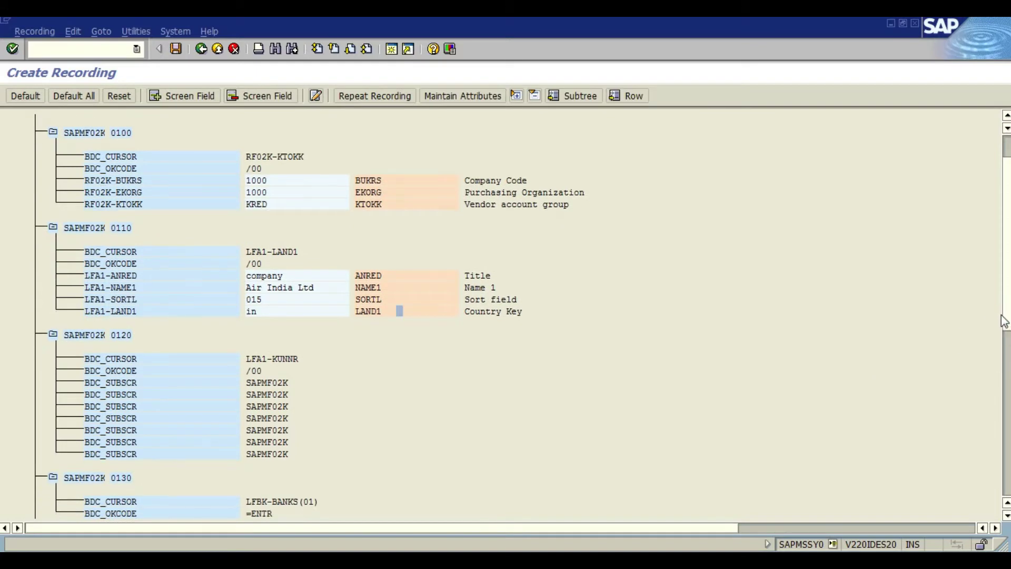
scroll(475, 321, "down", 9)
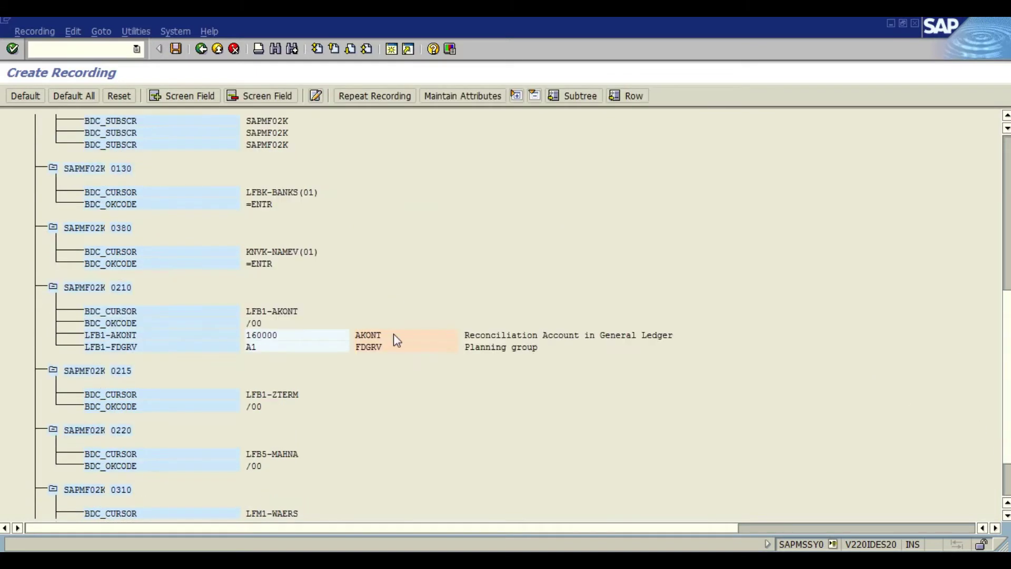
left_click(380, 349)
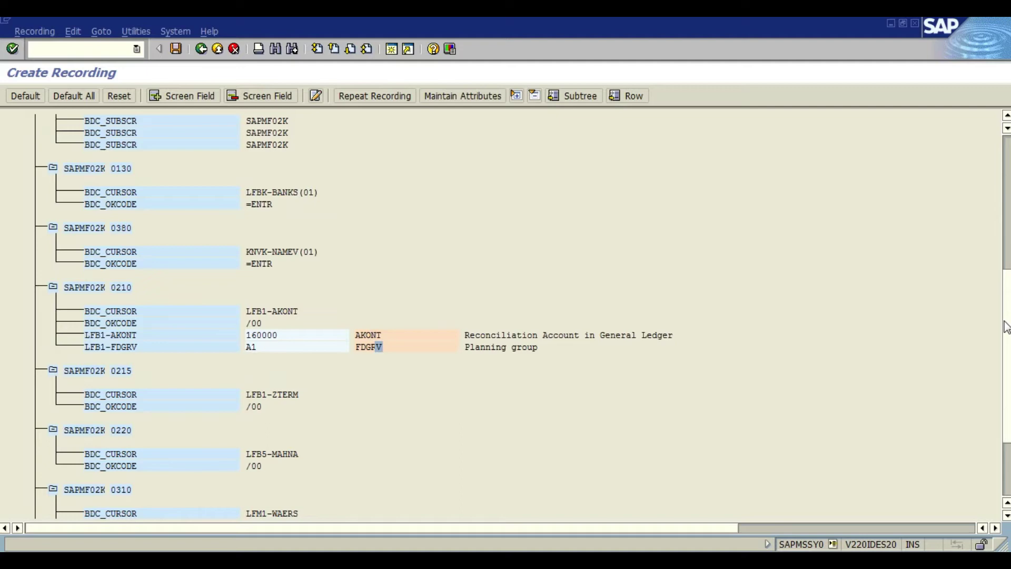
scroll(1006, 305, "up", 3)
scroll(1006, 305, "down", 6)
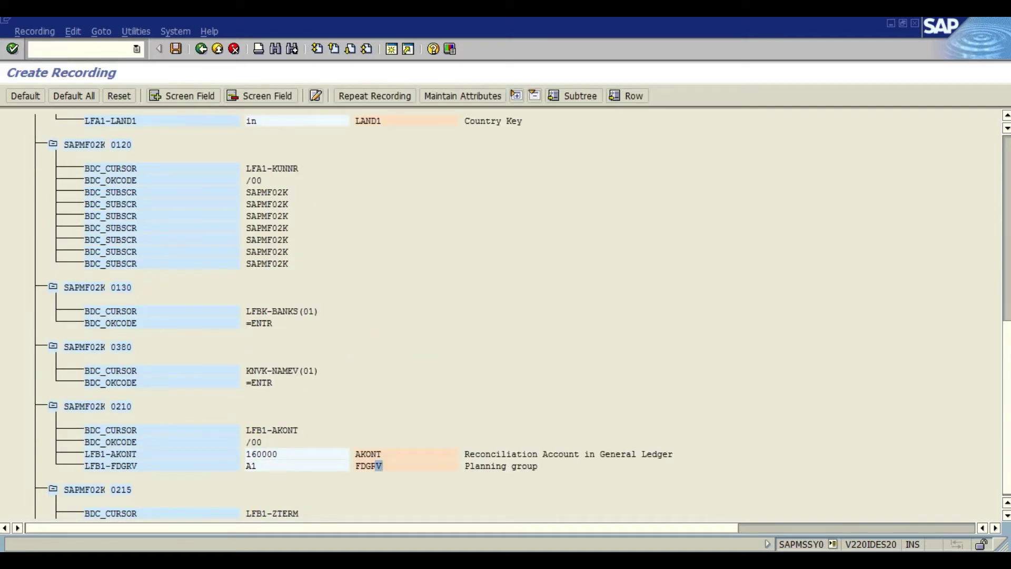
left_click(375, 456)
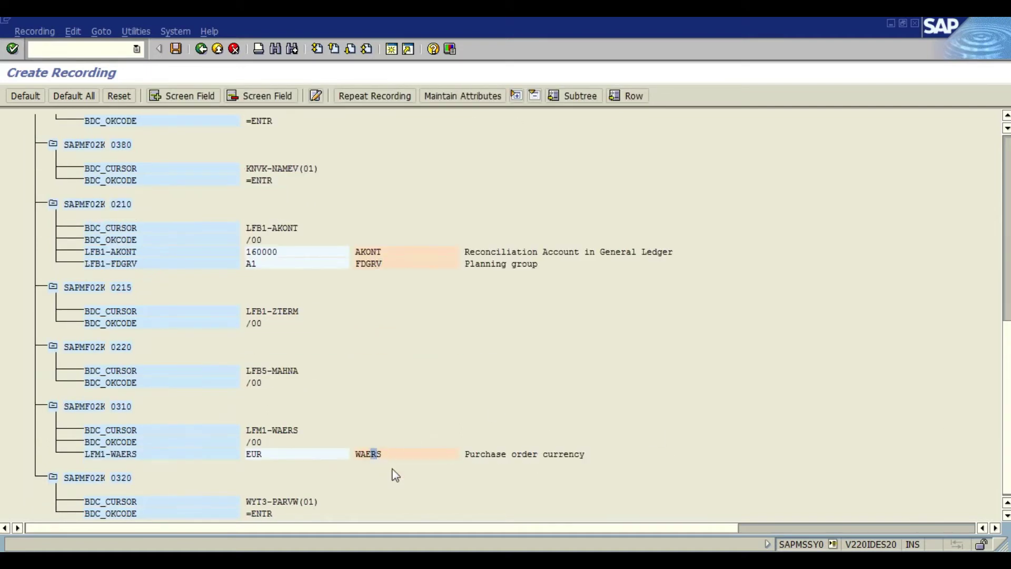
- Save and close the FIELDS.txt field list in Notepad
key("alt+Tab")
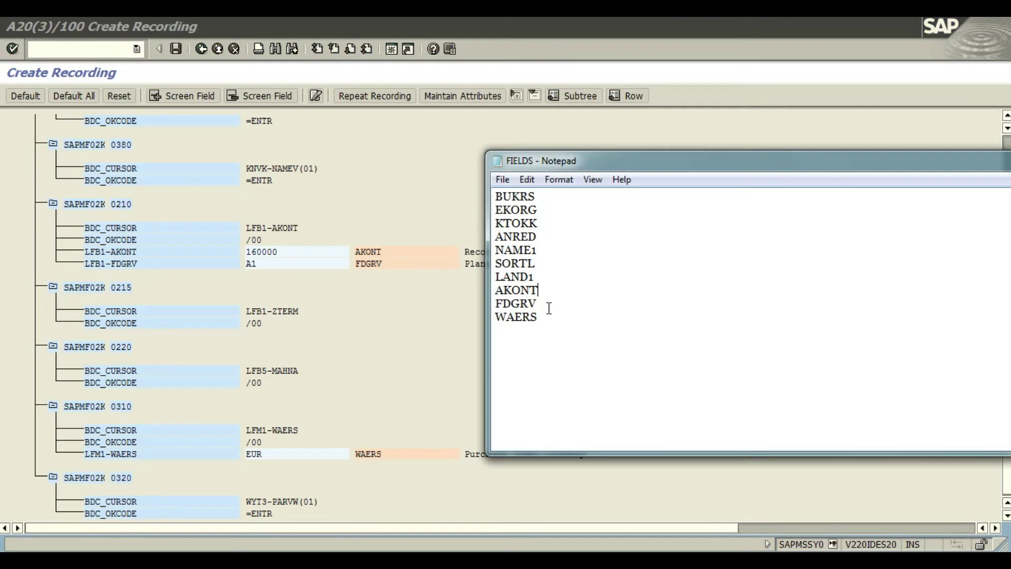
left_click(503, 181)
left_click(518, 229)
left_click(503, 181)
left_click(536, 305)
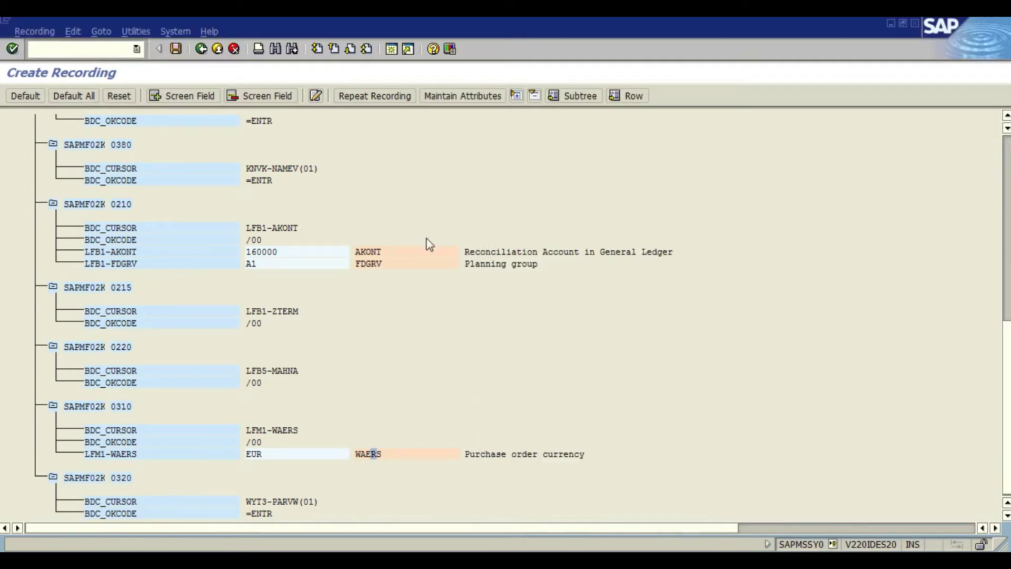
- Save the recording, assign ZAP_VEN as ZAP_OBJ's recording, save the attributes, and go back
left_click(176, 49)
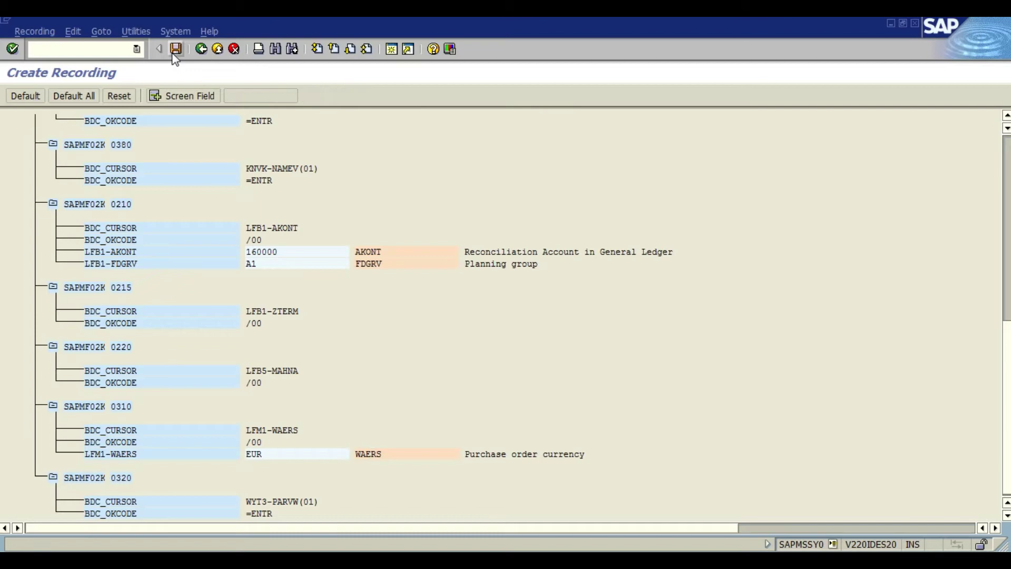
left_click(201, 49)
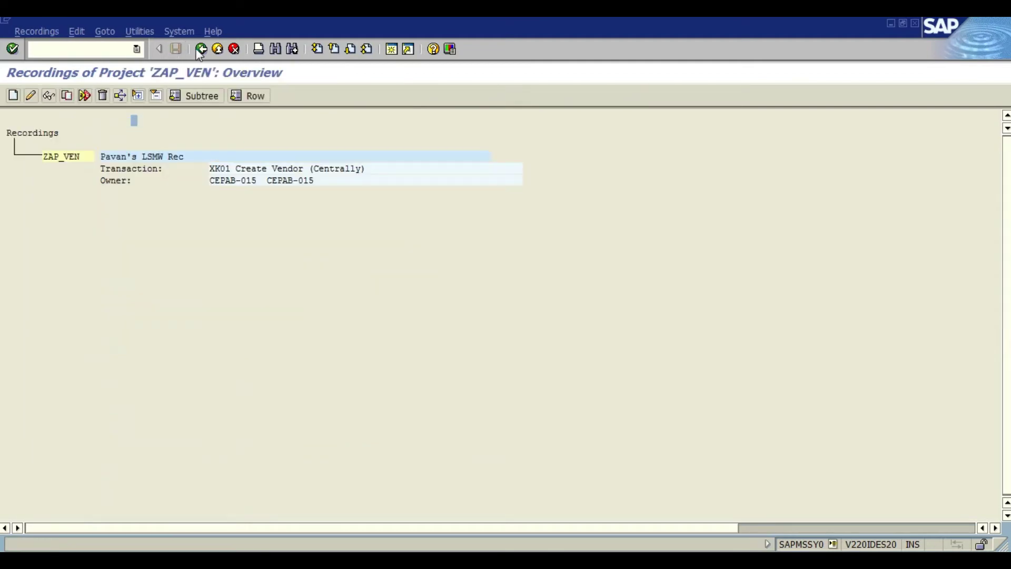
left_click(200, 49)
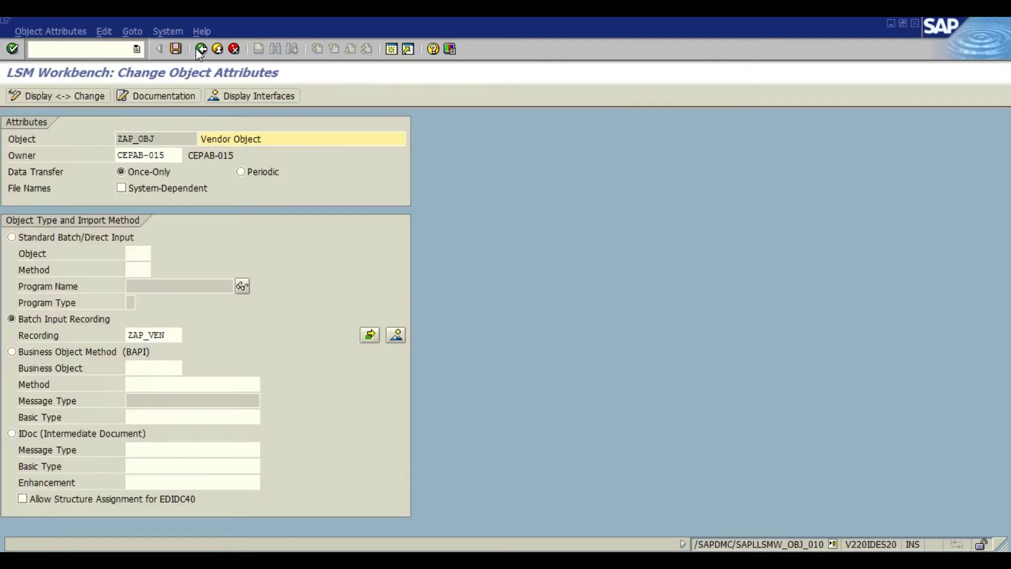
left_click(179, 337)
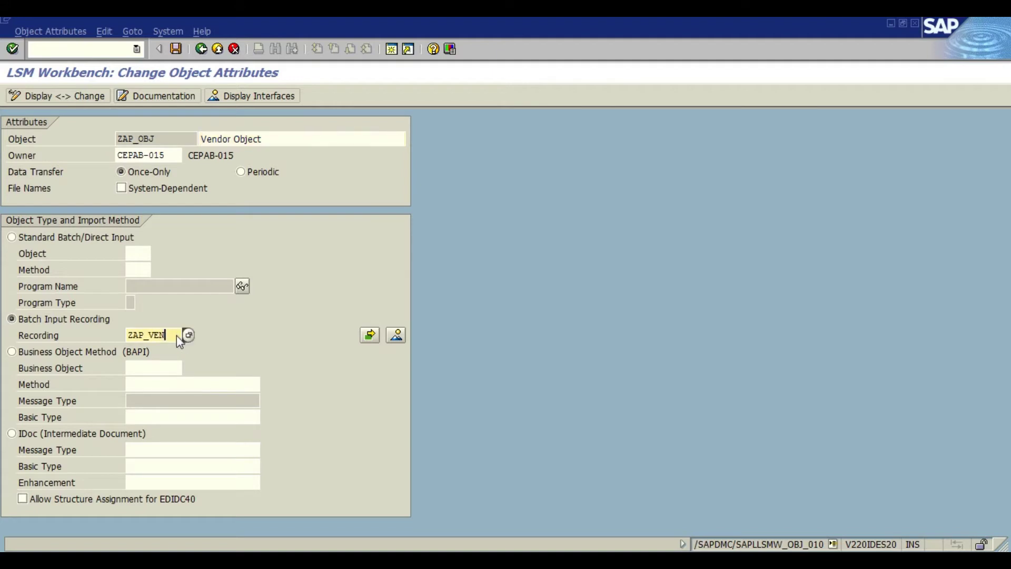
left_click(176, 49)
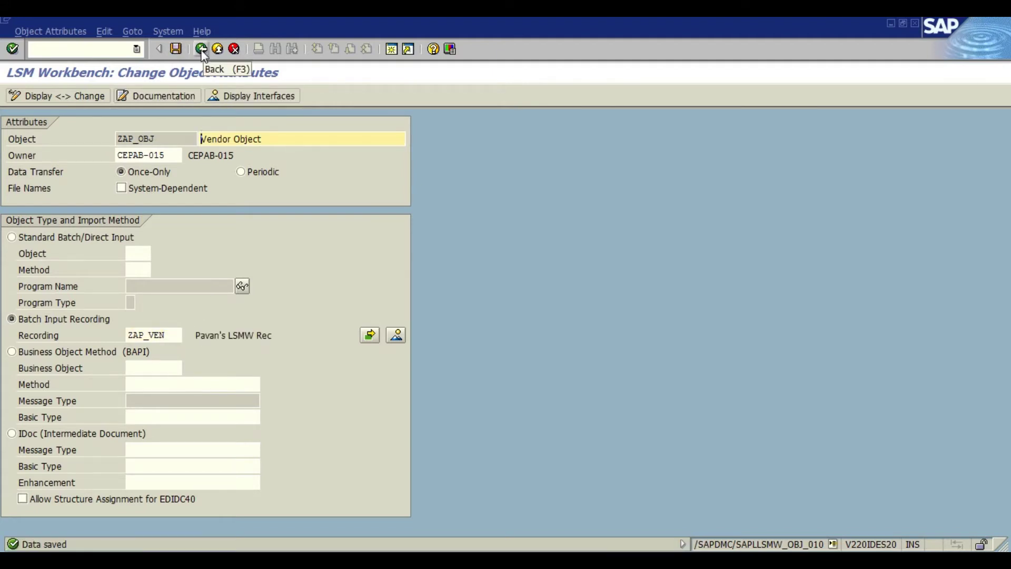
left_click(201, 49)
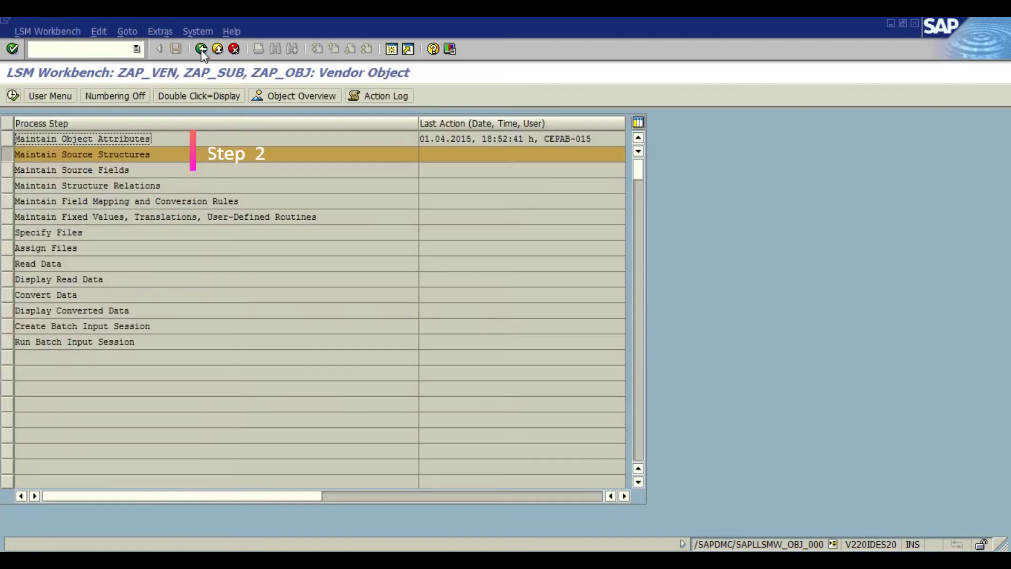
- Create and save source structure ZVEND_STR, 'Vendors Source Structure', then go back to the steps
left_click(12, 97)
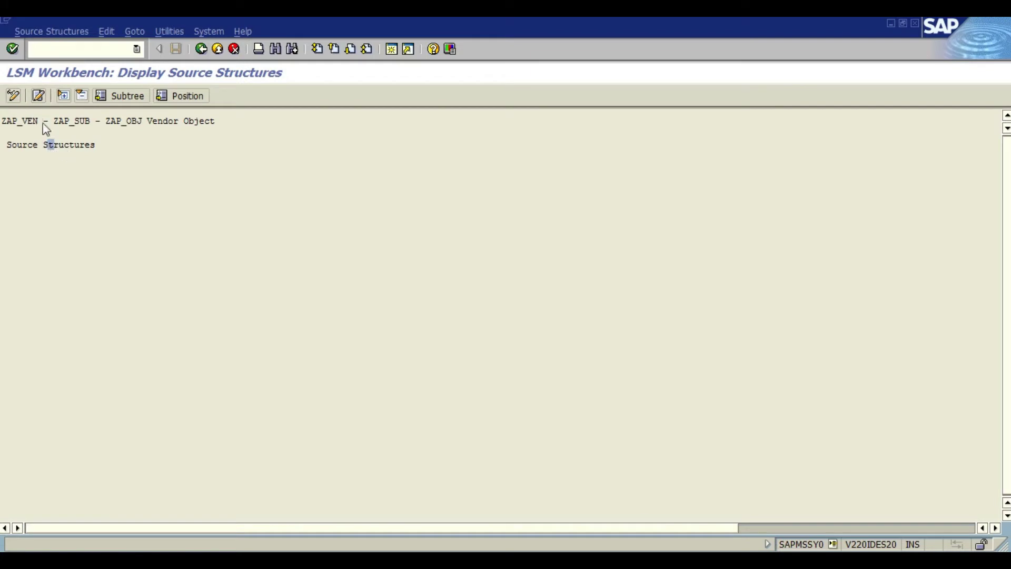
left_click(14, 97)
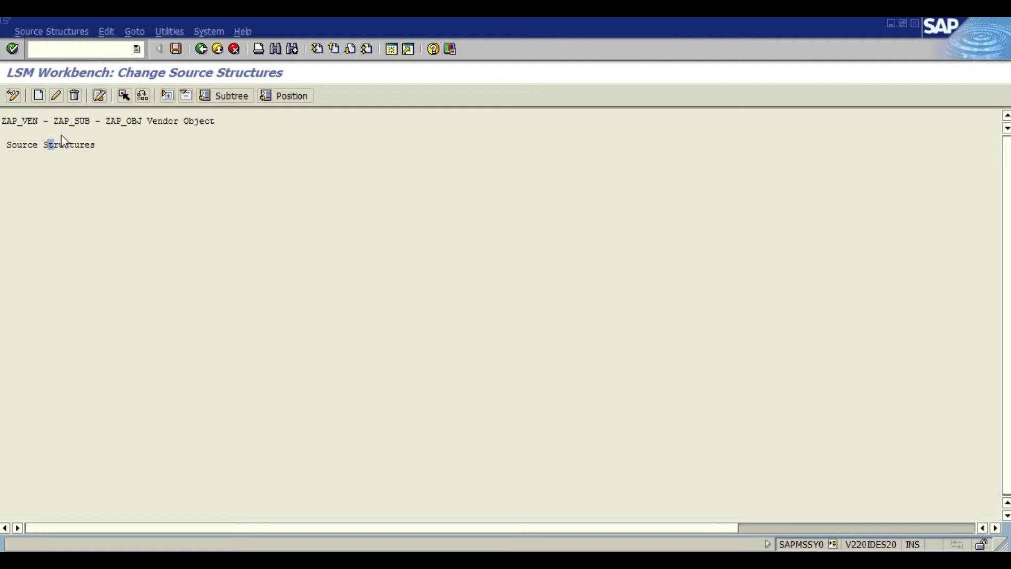
left_click(38, 97)
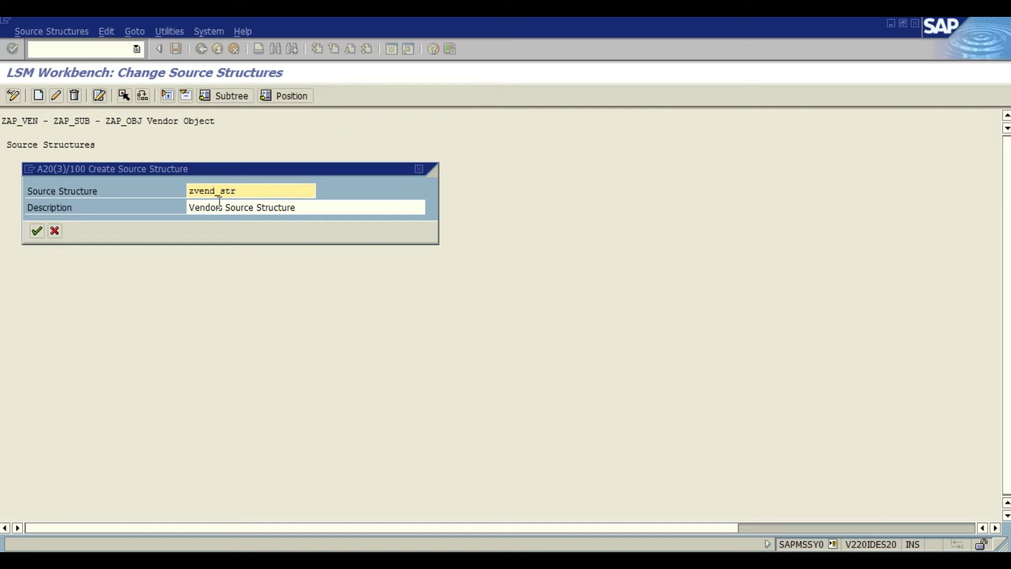
left_click(37, 230)
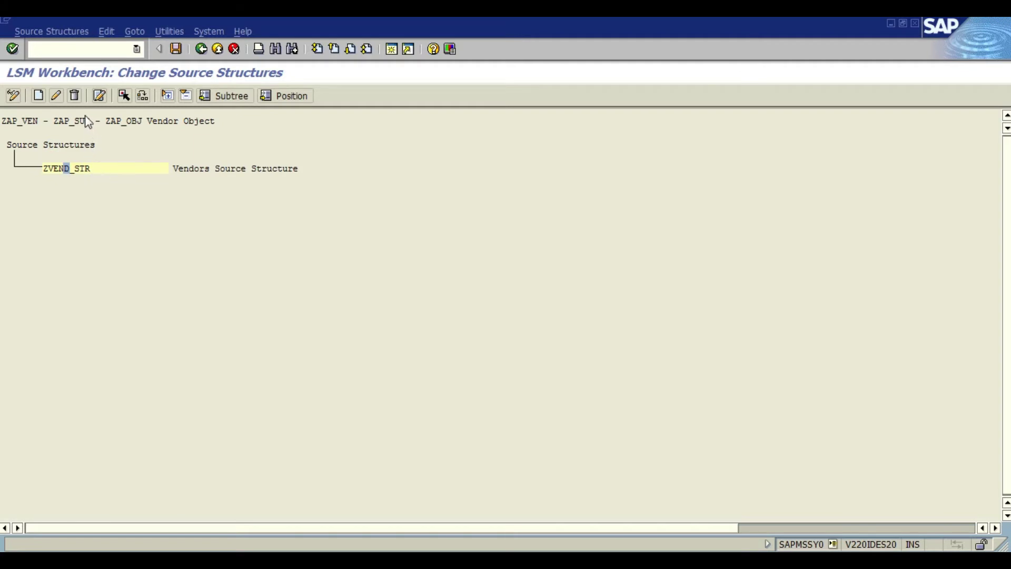
left_click(176, 49)
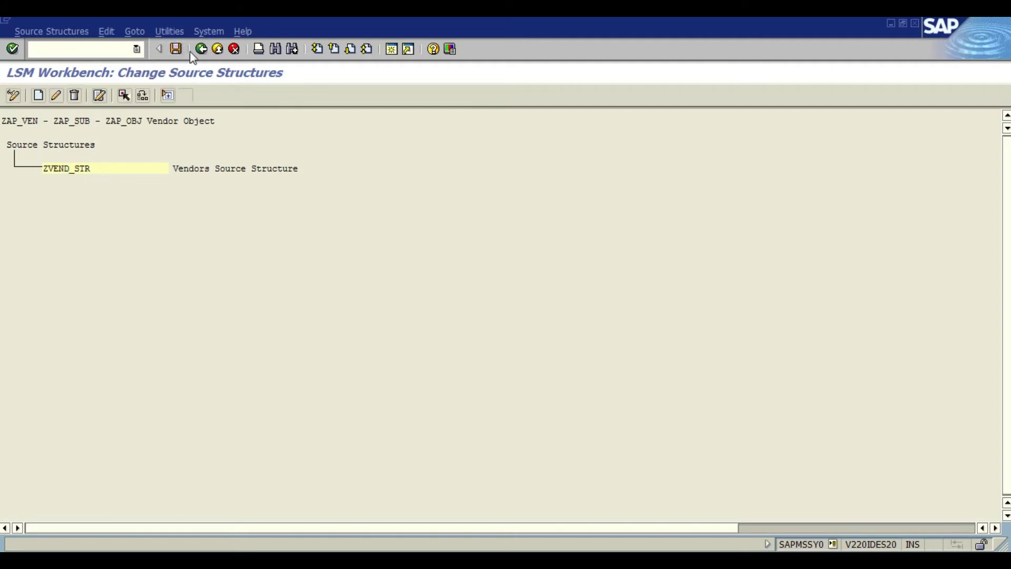
left_click(201, 50)
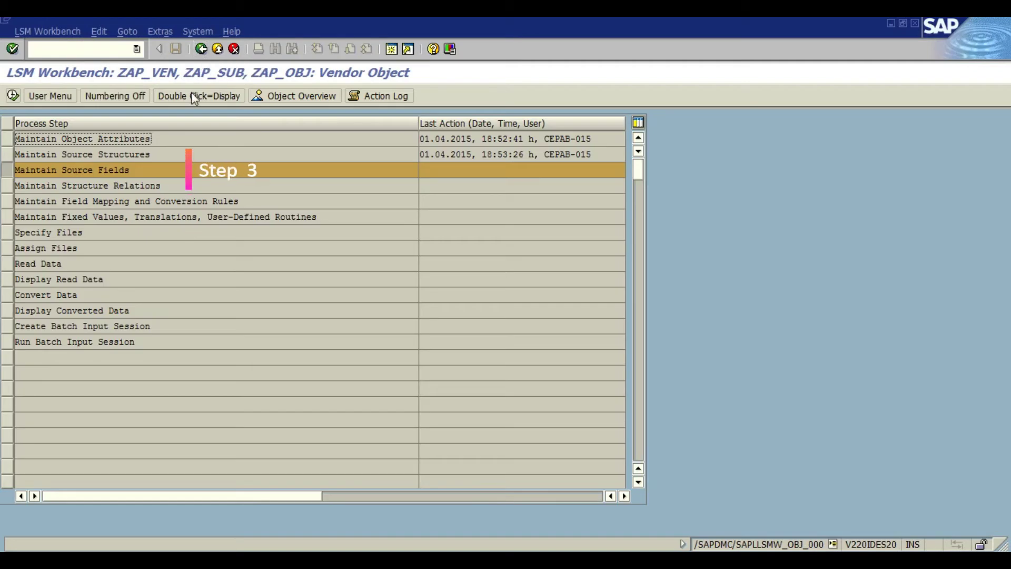
- In change mode, select ZVEND_STR and choose uploading fields from a tab-separated text file
left_click(11, 97)
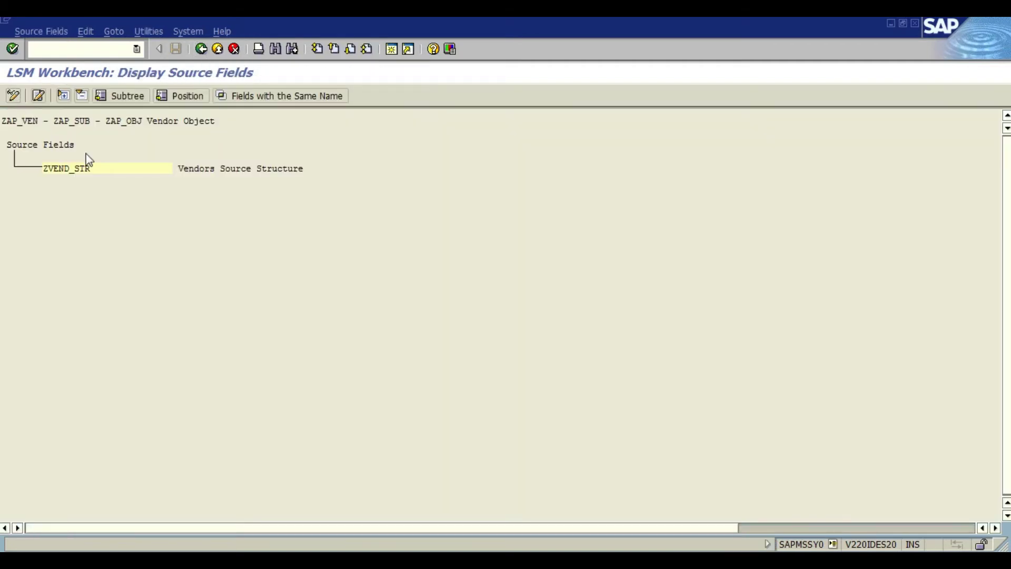
left_click(13, 97)
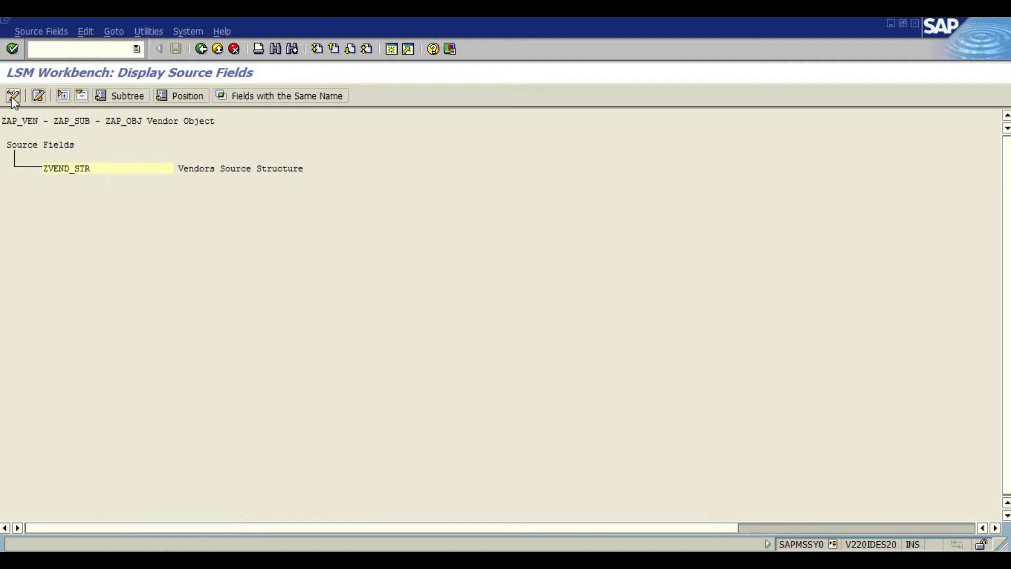
left_click(68, 172)
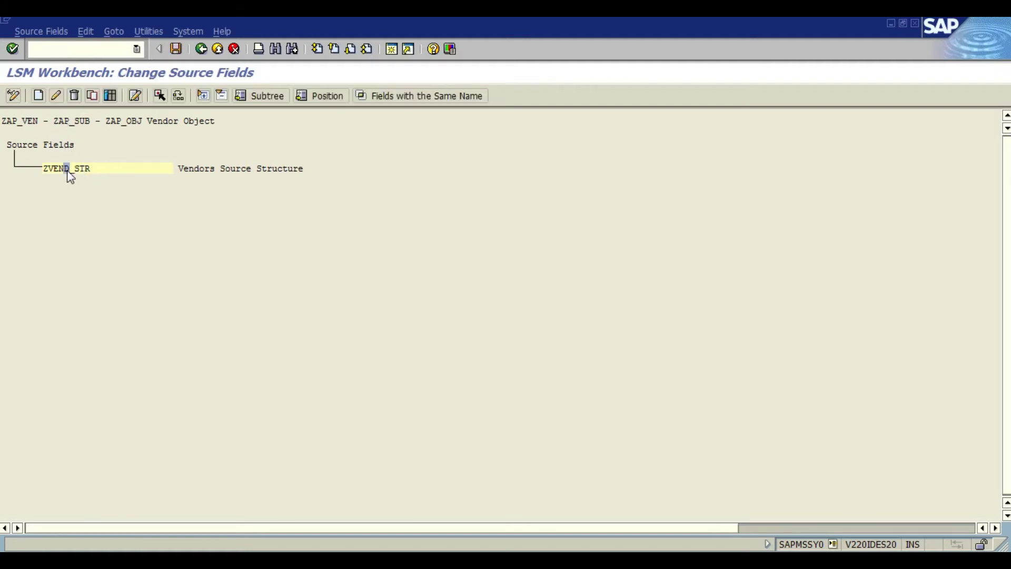
left_click(91, 96)
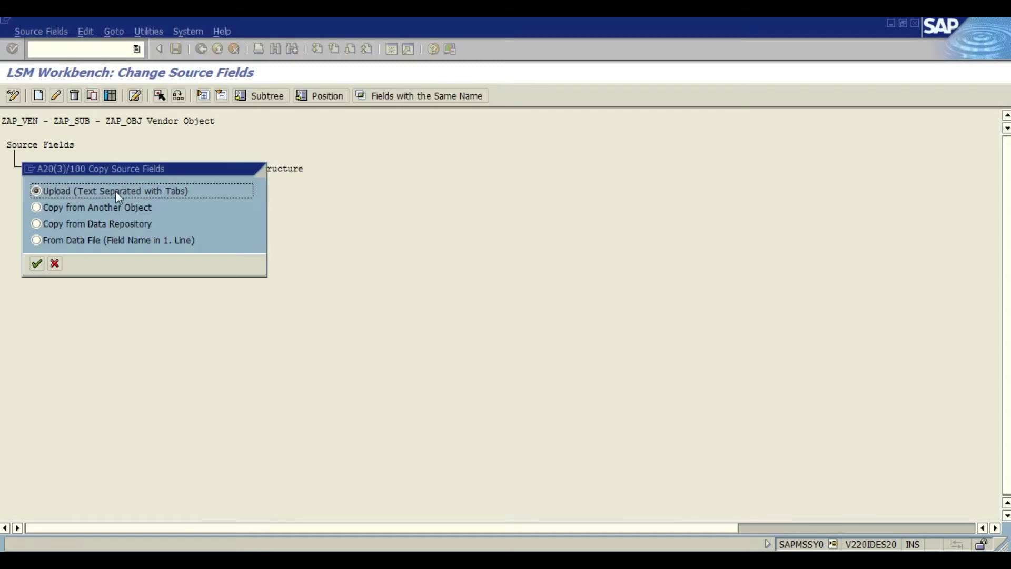
left_click(37, 263)
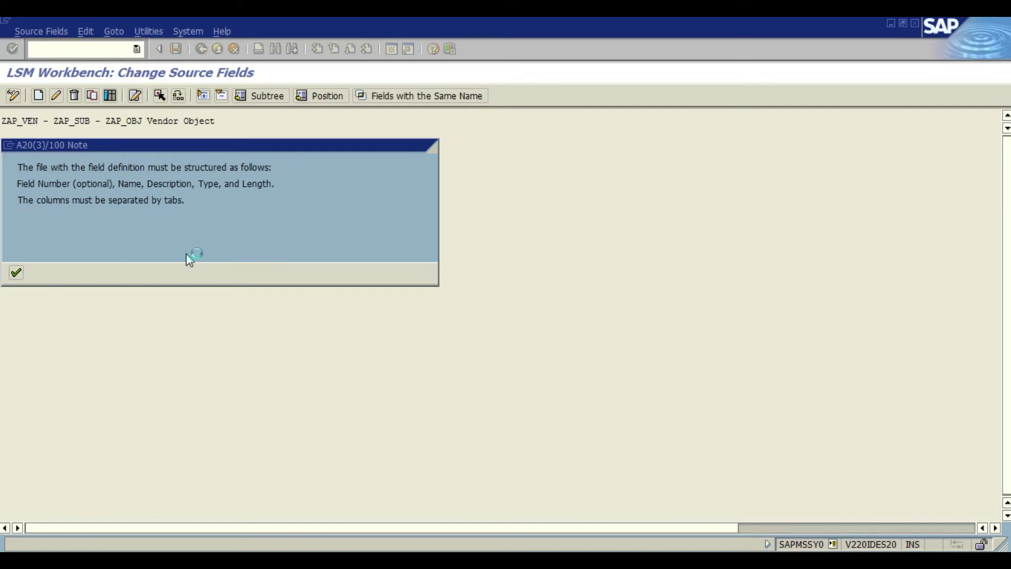
key("Return")
- Import D:\FIELDS.txt with file access allowed, save the ten fields, and return to the steps
left_click(393, 319)
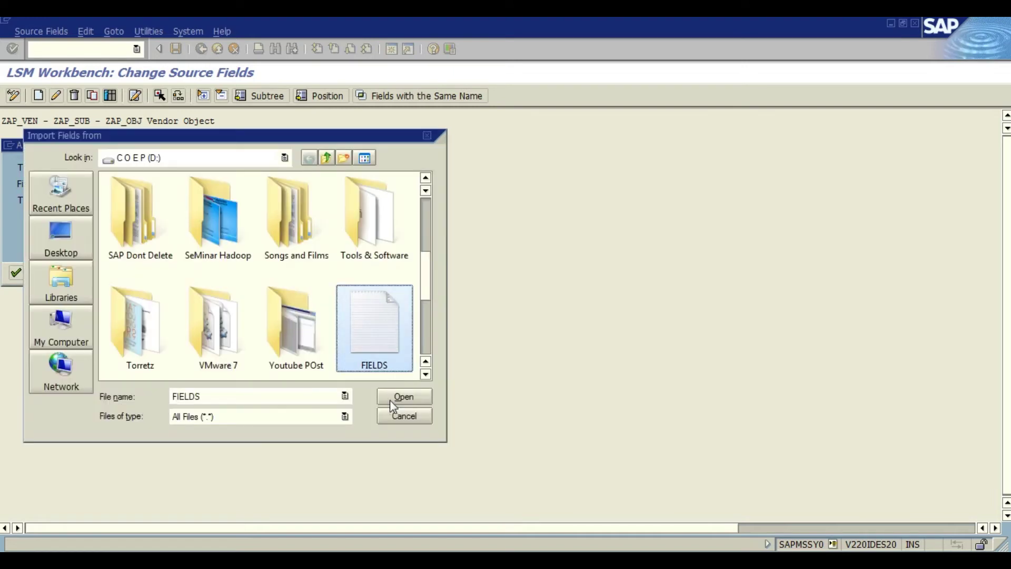
left_click(402, 400)
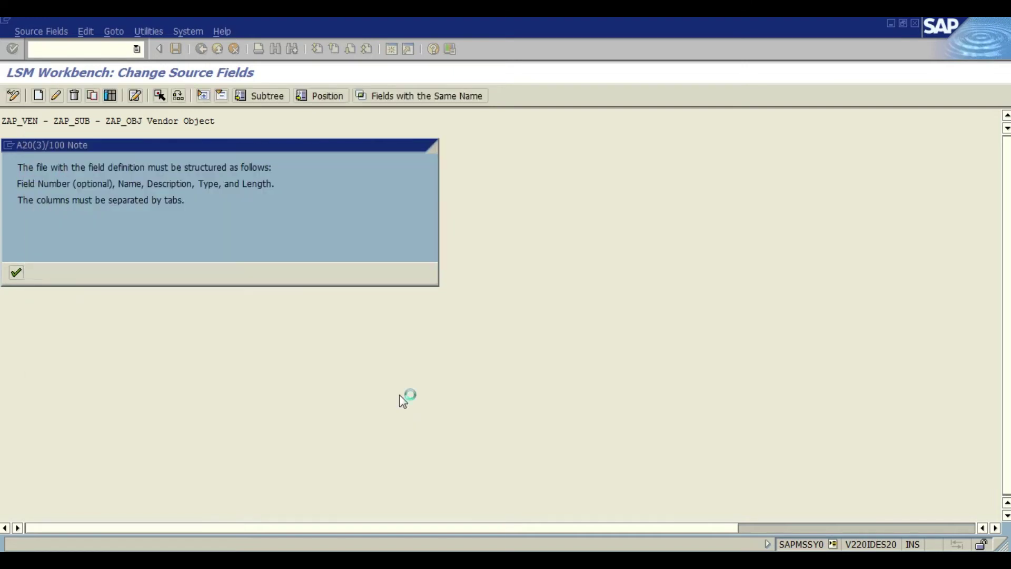
left_click(20, 276)
left_click(76, 217)
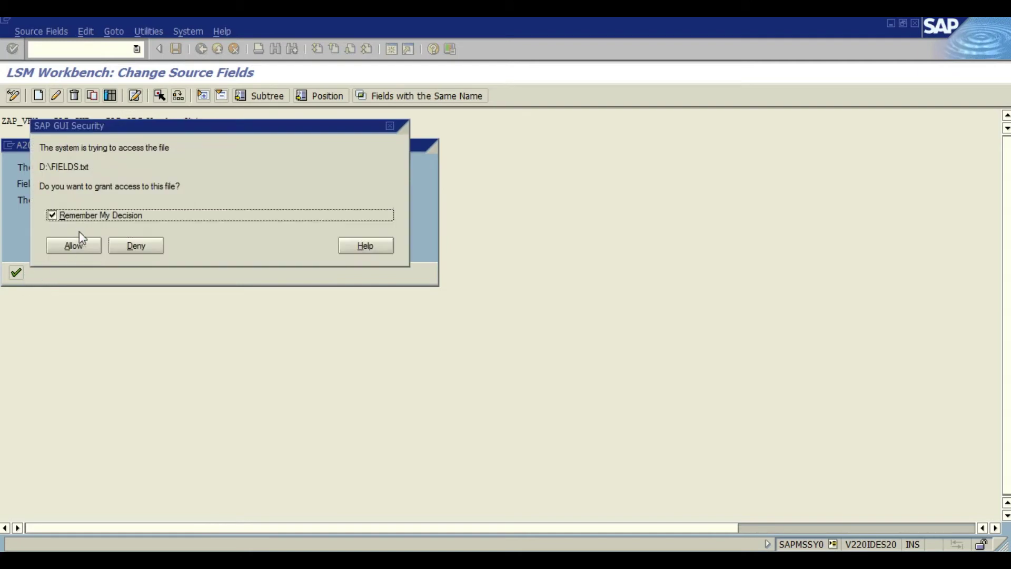
left_click(79, 248)
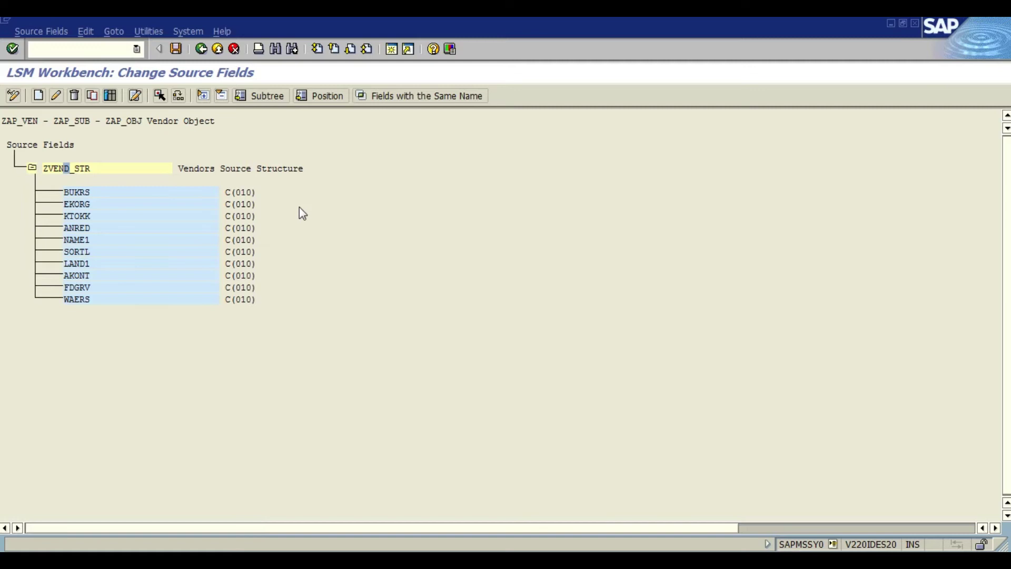
left_click(176, 50)
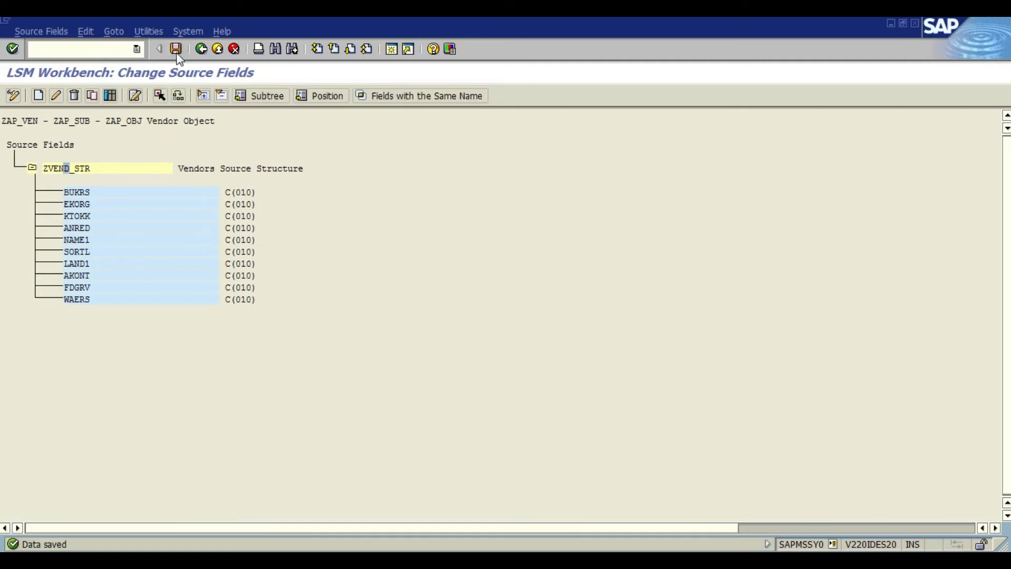
left_click(178, 53)
left_click(203, 53)
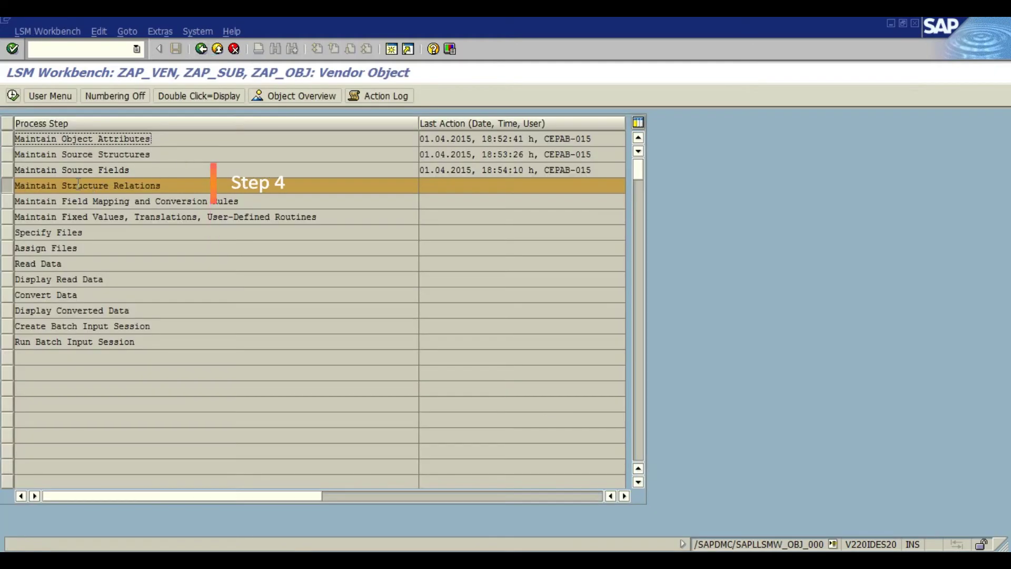
- Save the structure relation ZAP_VEN <<<< ZVEND_STR in change mode and return to the steps
left_click(14, 100)
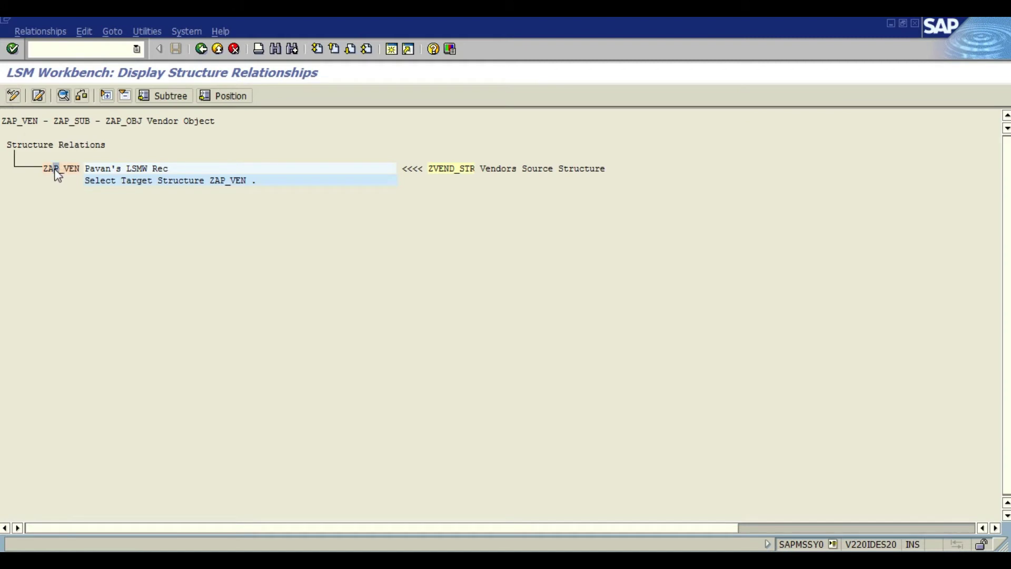
left_click(14, 96)
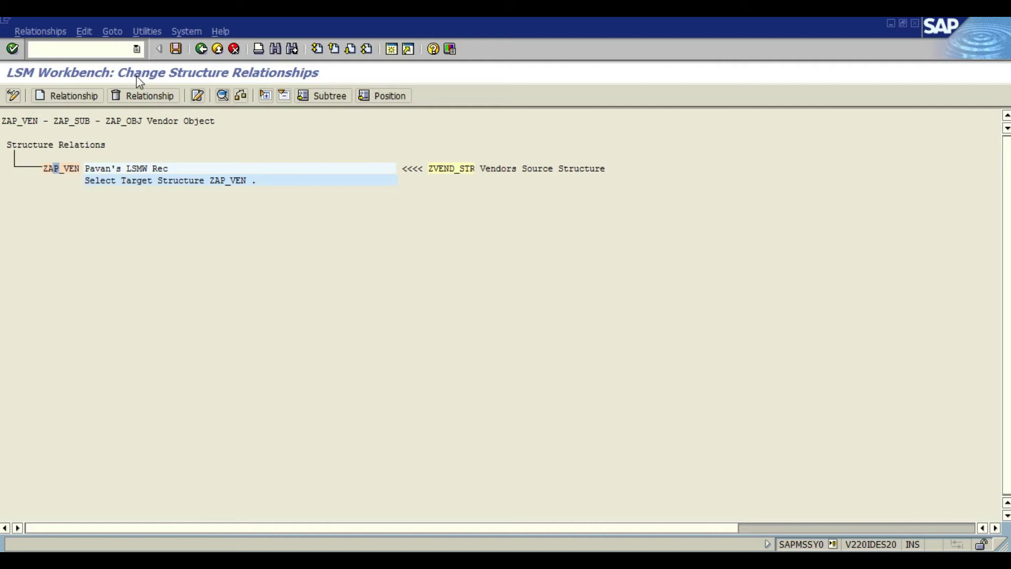
left_click(177, 47)
left_click(202, 50)
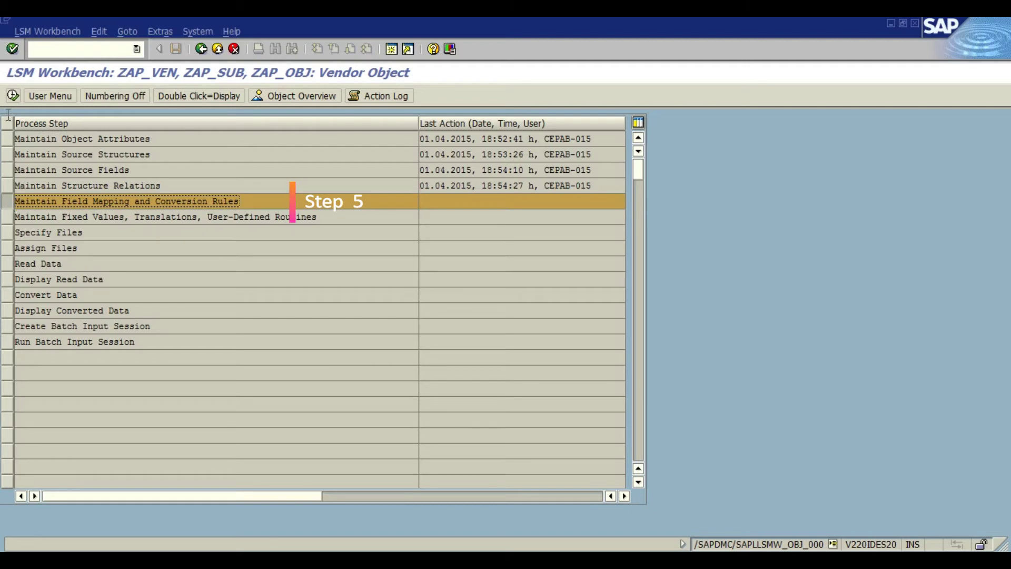
- Run Auto-Field Mapping from Extras in change mode of Maintain Field Mapping
left_click(11, 97)
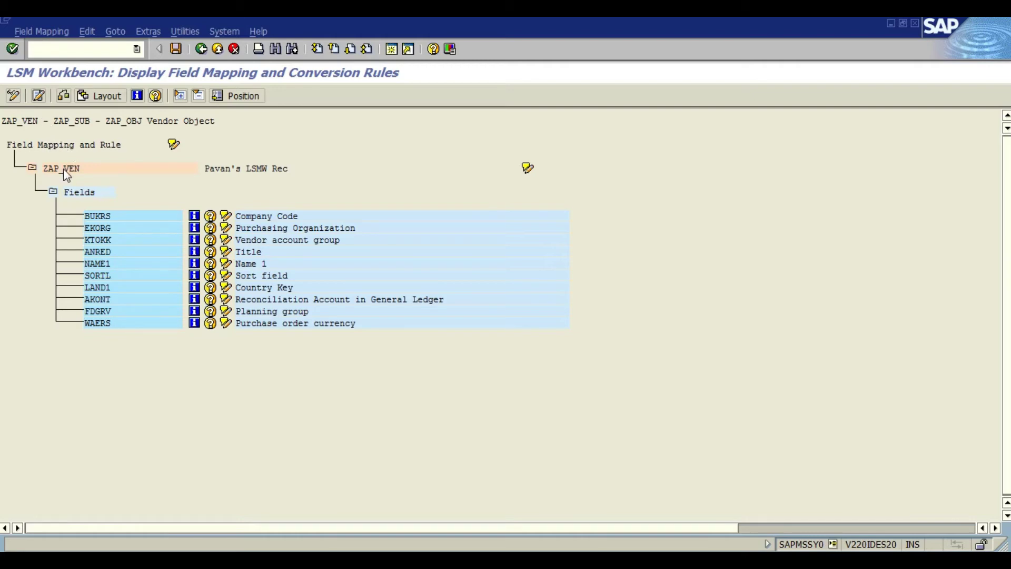
left_click(13, 95)
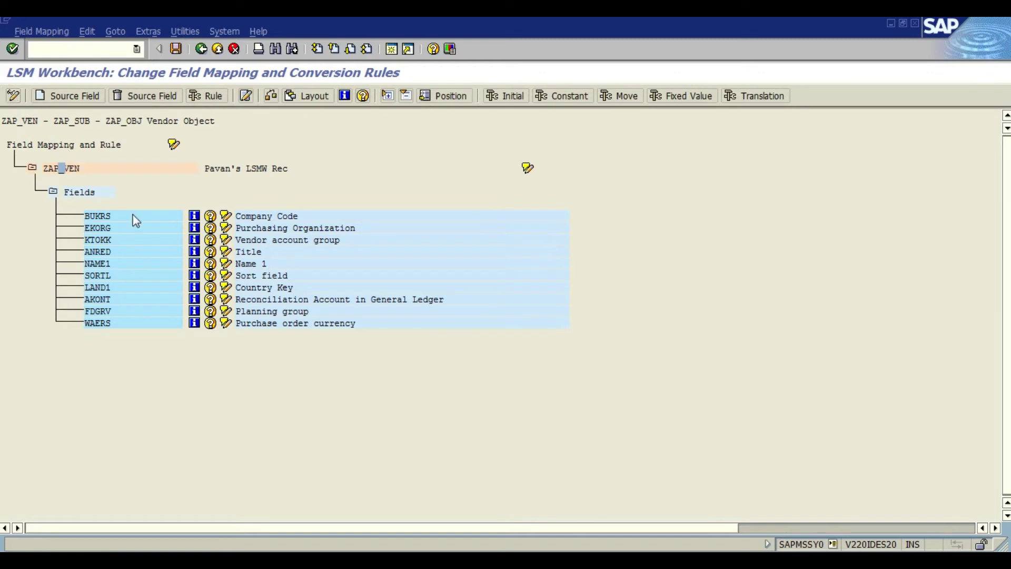
left_click(148, 30)
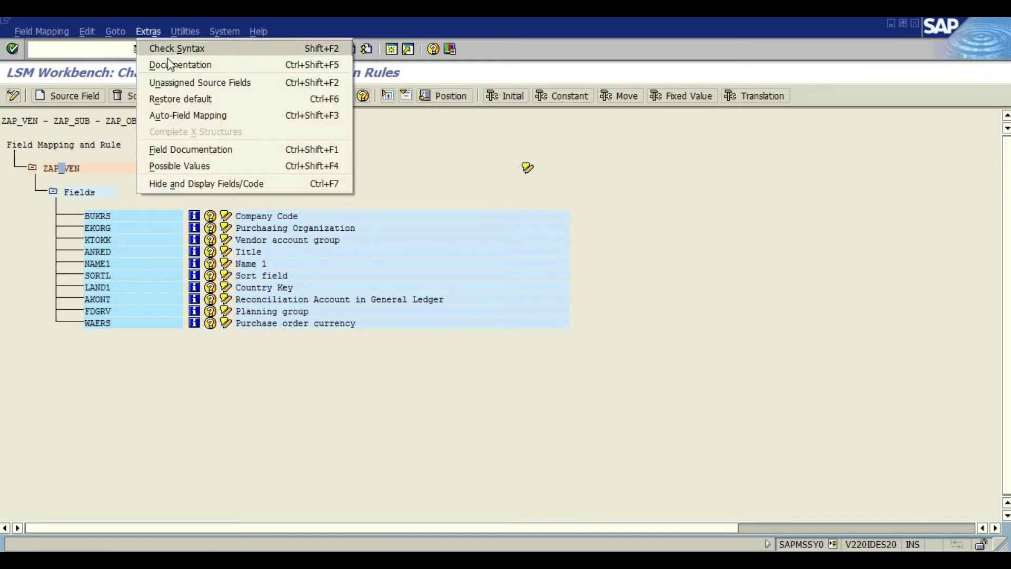
left_click(203, 114)
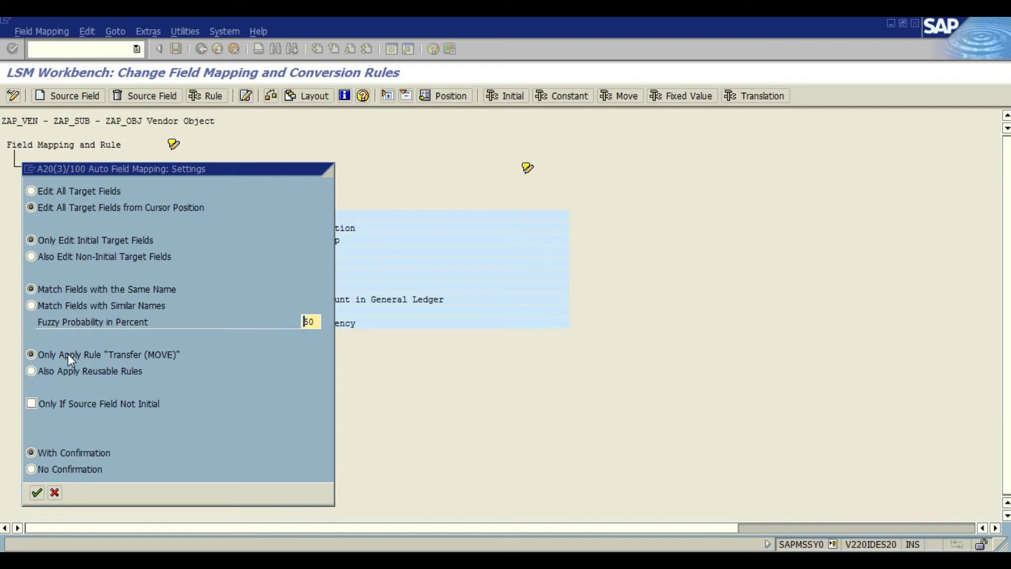
left_click(38, 492)
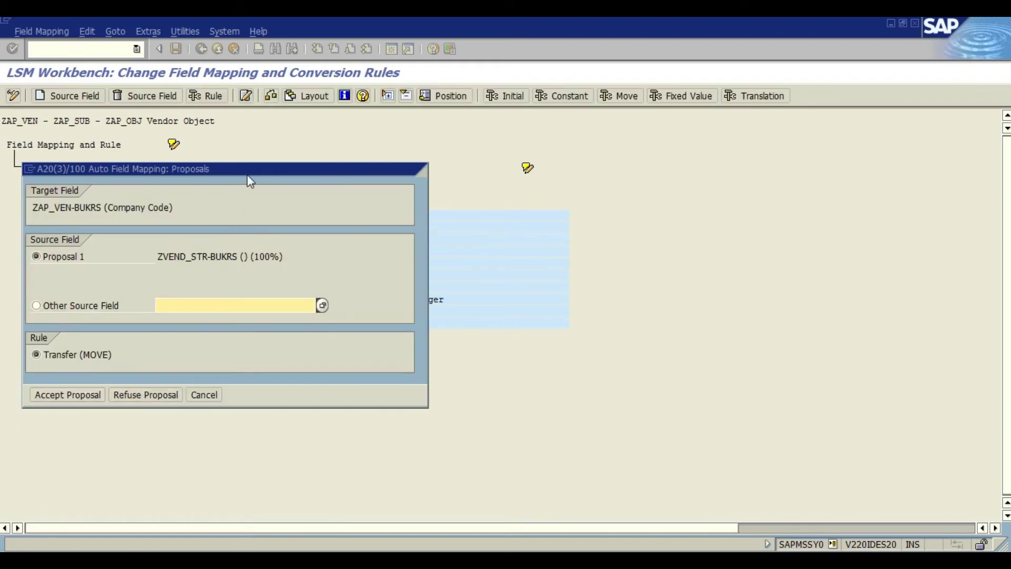
- Accept the proposed MOVE mappings for BUKRS, EKORG, KTOKK, ANRED, NAME1, SORTL, LAND1, AKONT, FDGRV and WAERS
left_click_drag(247, 175, 726, 133)
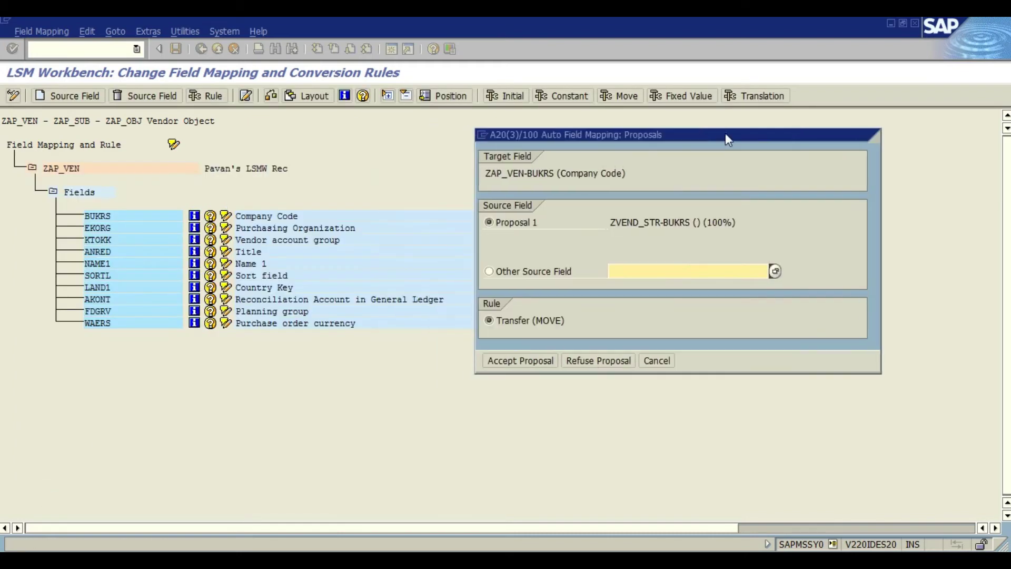
left_click(508, 364)
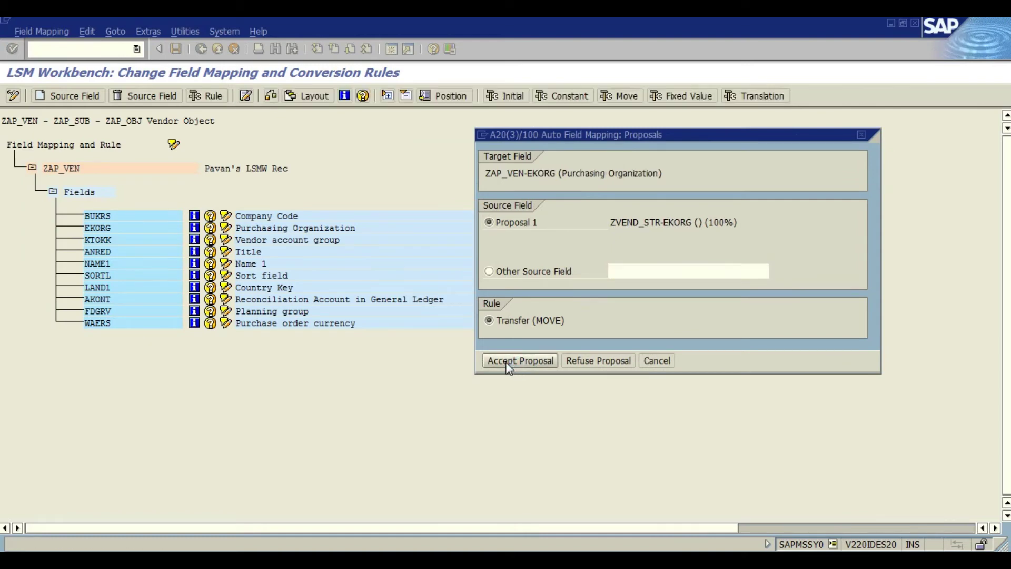
left_click(509, 363)
left_click(509, 364)
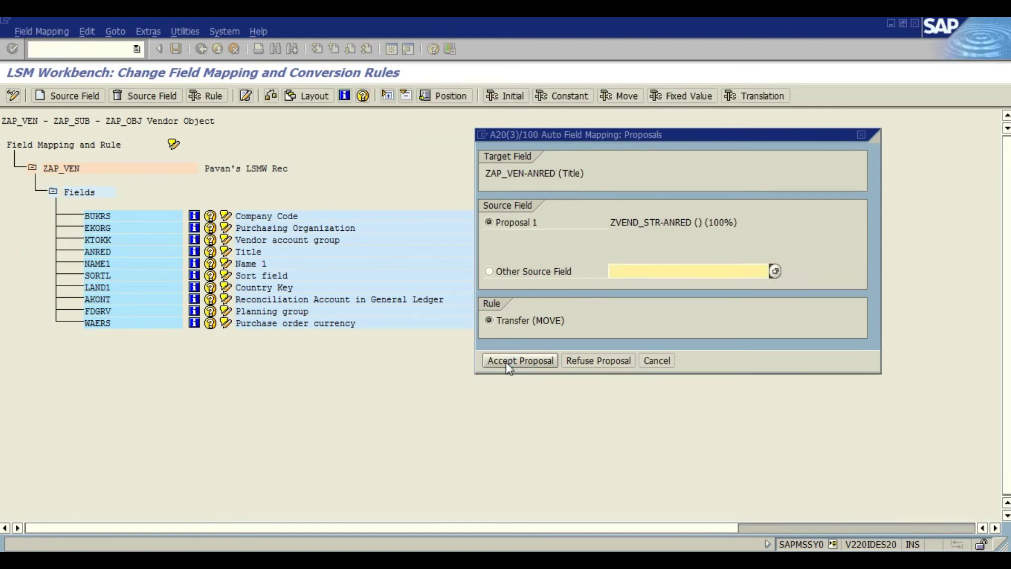
left_click(509, 363)
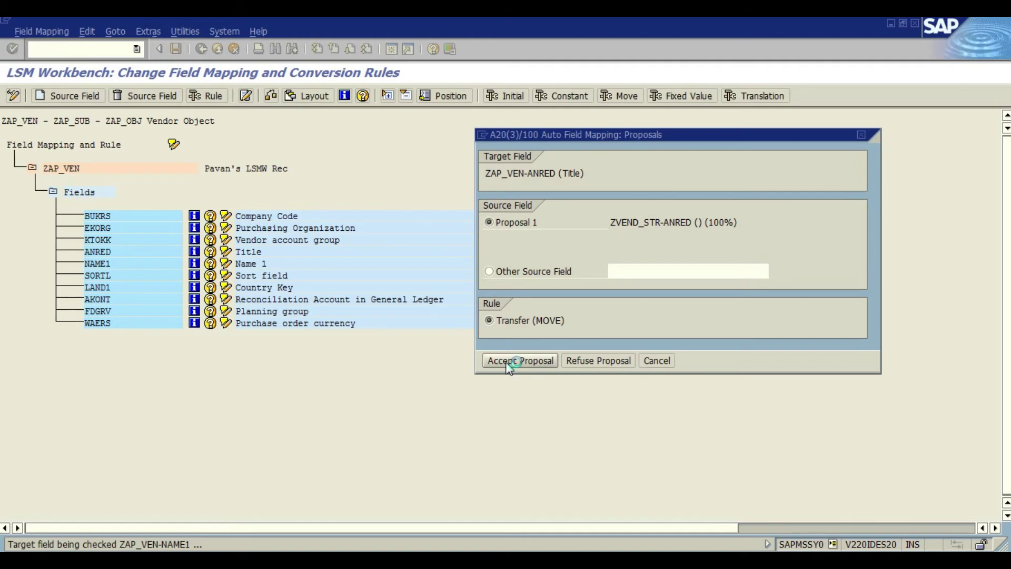
left_click(517, 363)
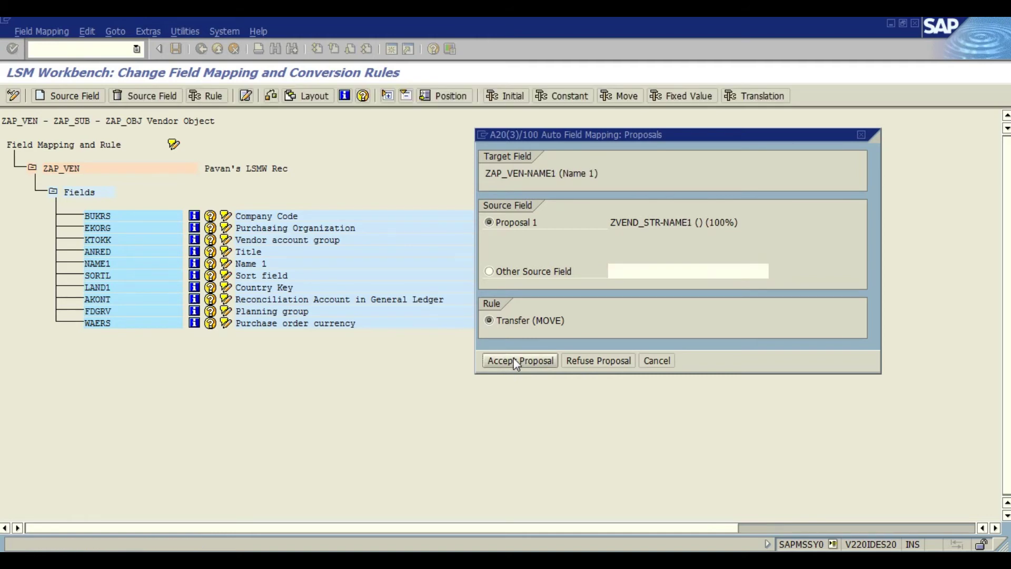
left_click(516, 363)
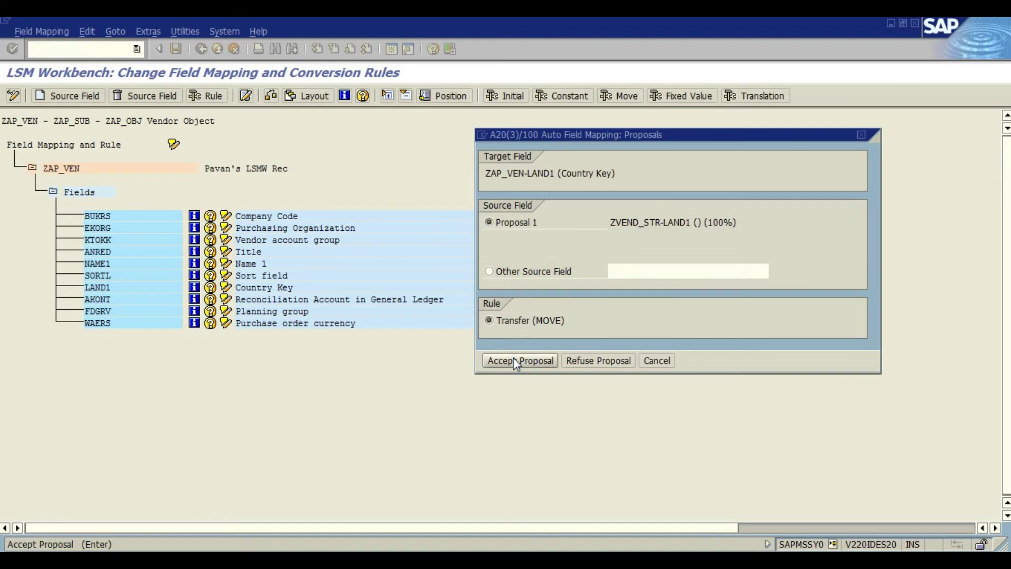
left_click(516, 363)
left_click(516, 364)
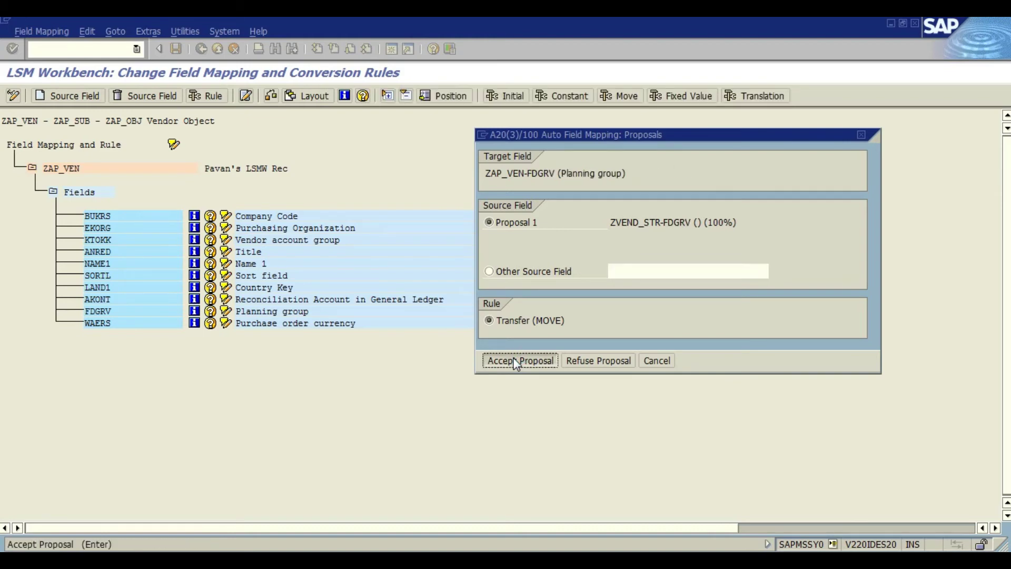
left_click(516, 363)
left_click(516, 364)
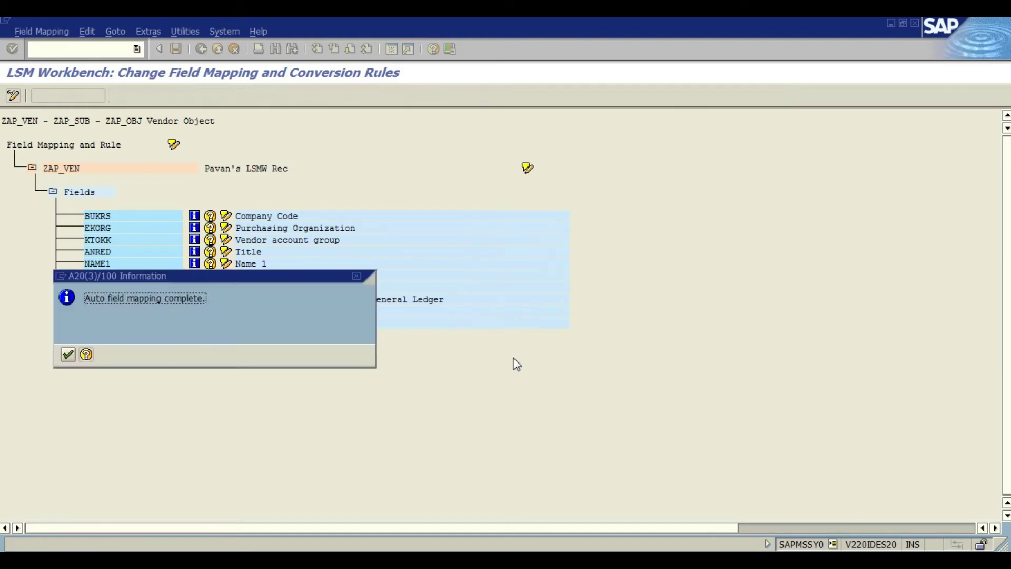
- Dismiss the mapping-complete message, save the field mappings and return to the steps
left_click(67, 354)
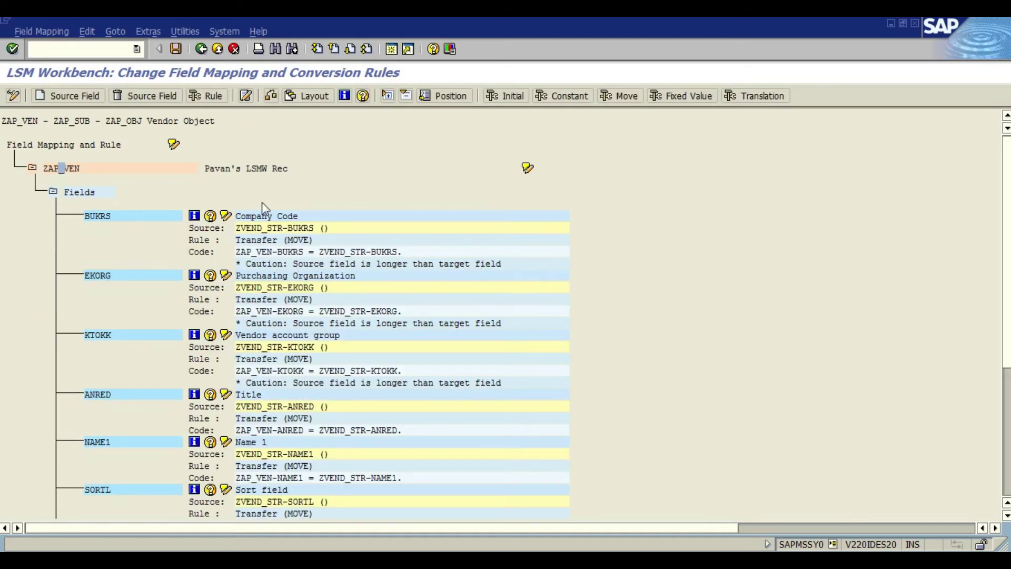
left_click(176, 50)
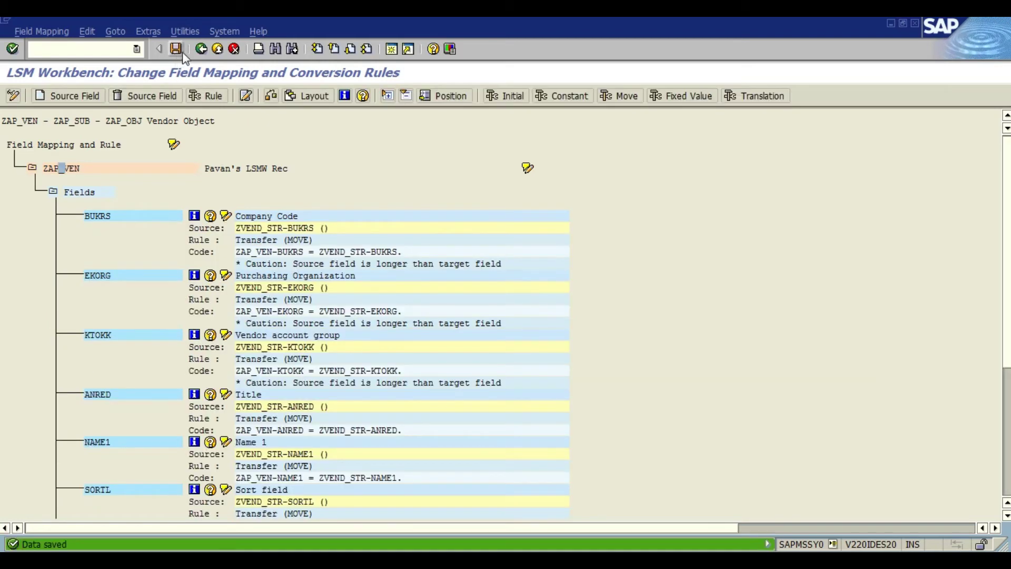
left_click(200, 49)
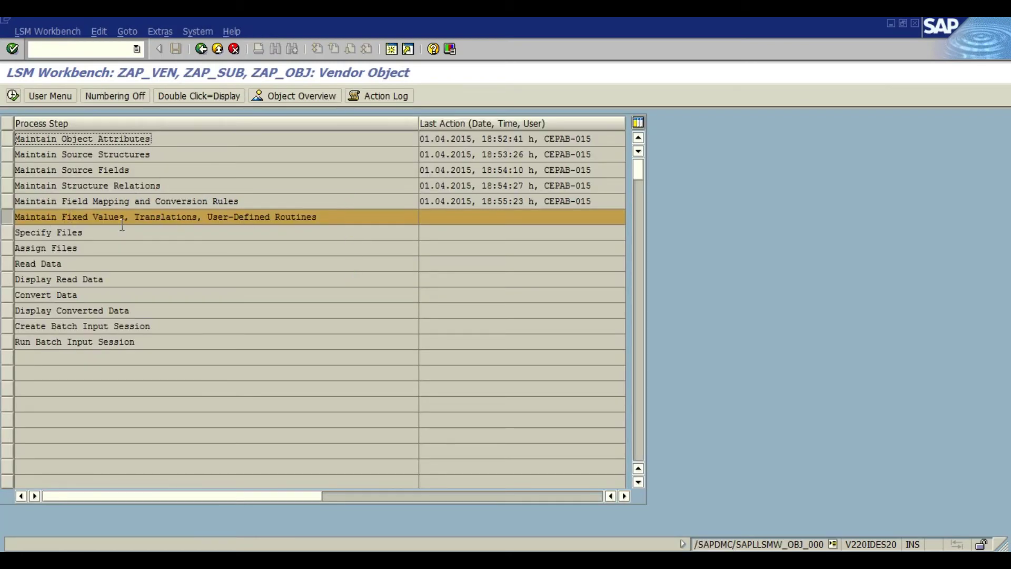
- Open Specify Files in change mode to get proposed .lsmw.read and .lsmw.conv names
left_click(8, 233)
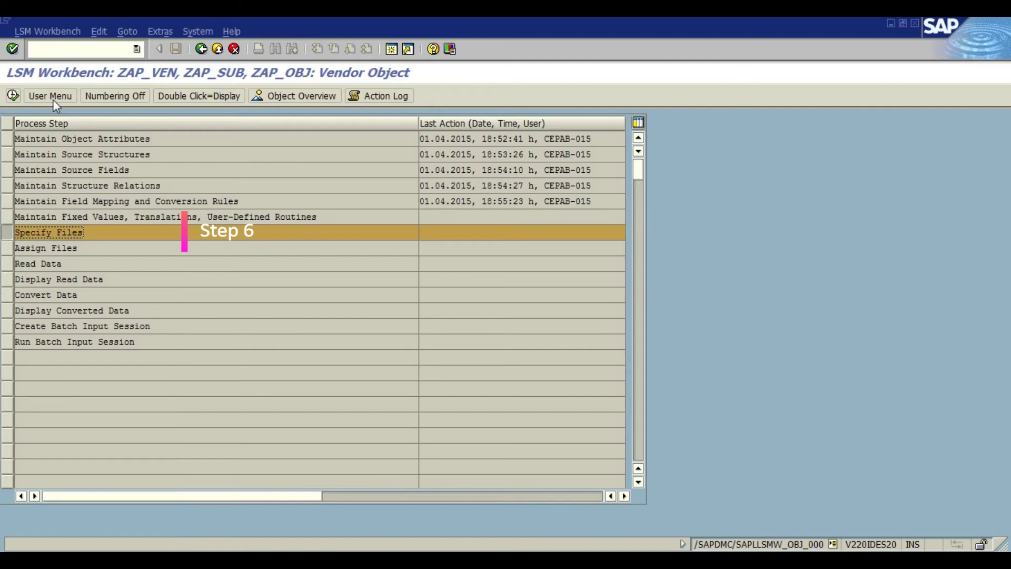
left_click(12, 96)
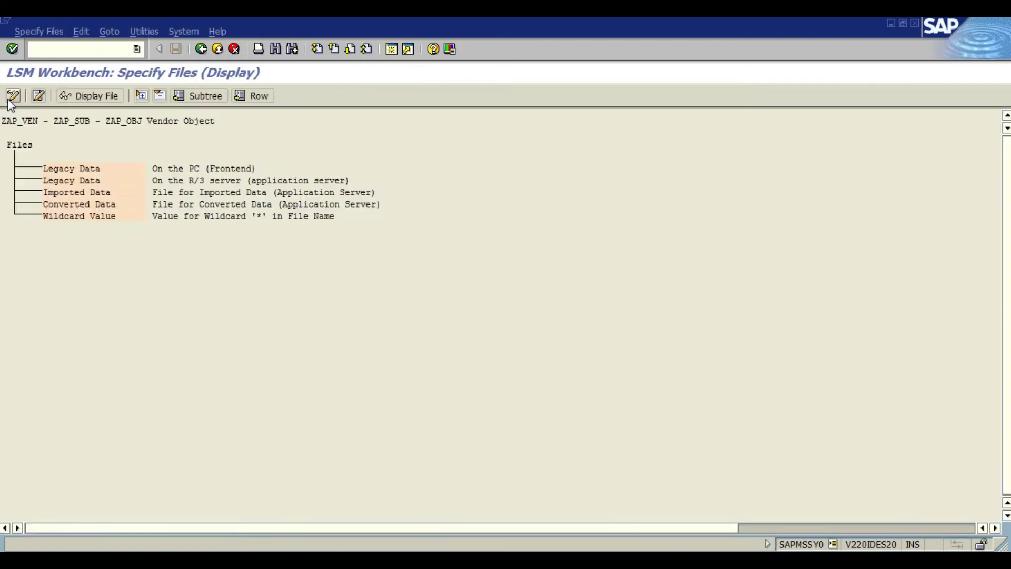
left_click(16, 99)
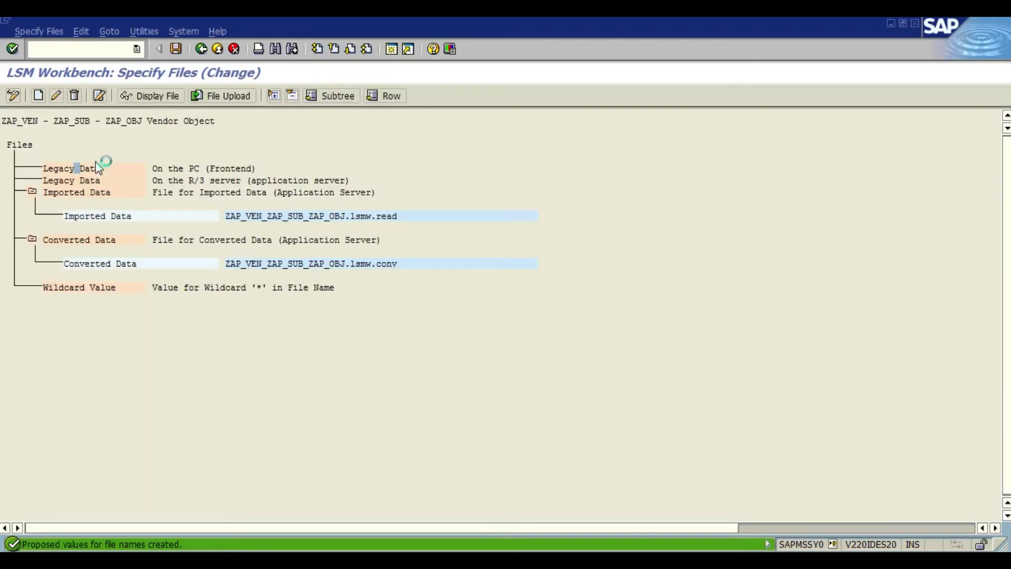
- Browse for the PC legacy data file and select VENDOR
double_click(87, 169)
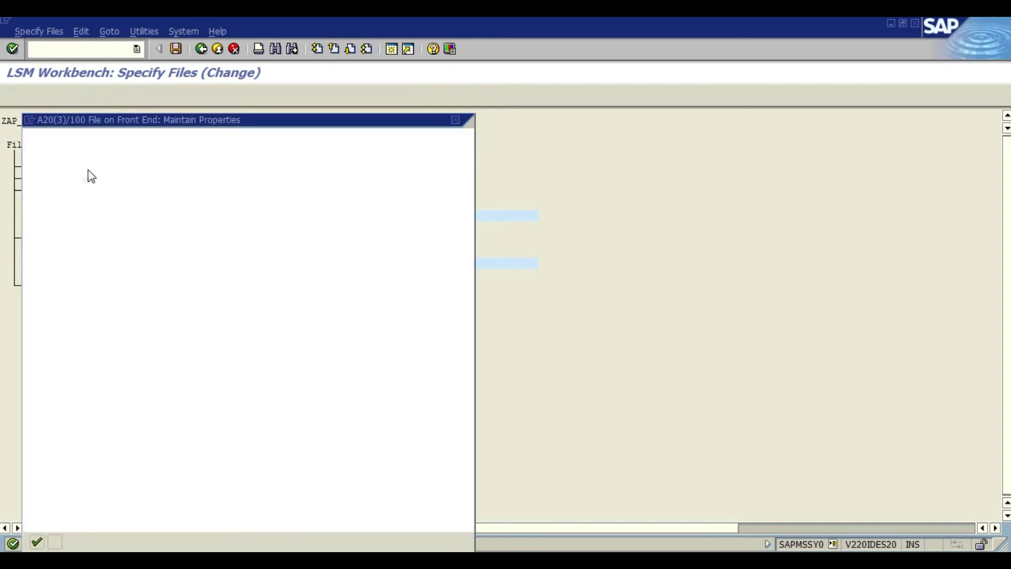
key("F4")
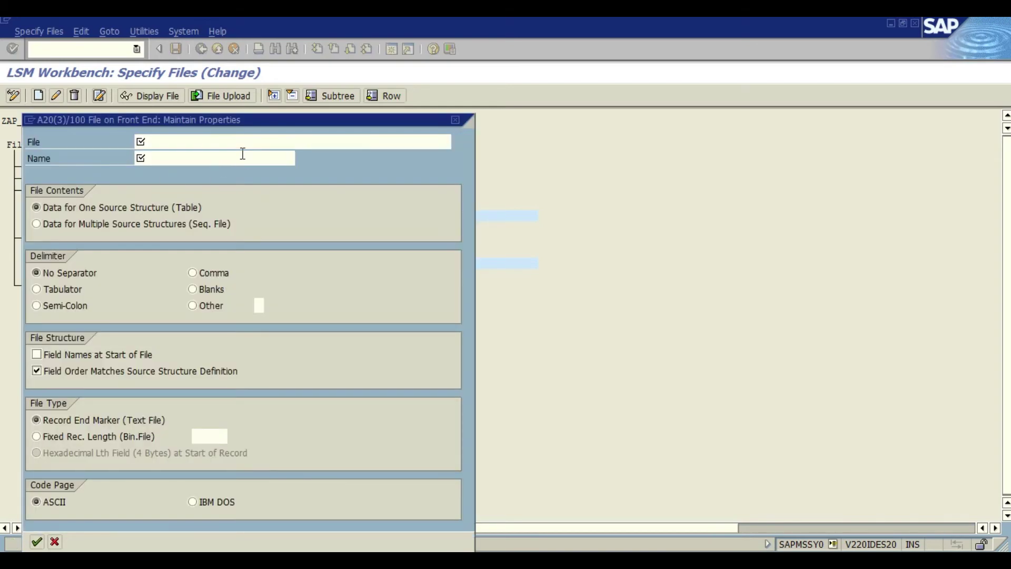
left_click(297, 328)
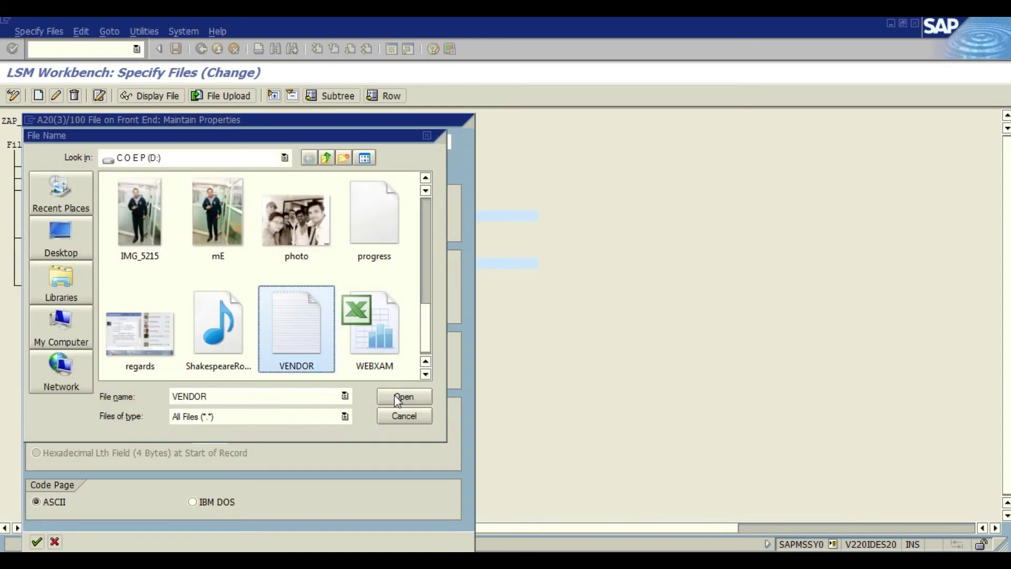
- Check the ten vendor rows of VENDOR in Notepad, then close Notepad
right_click(287, 327)
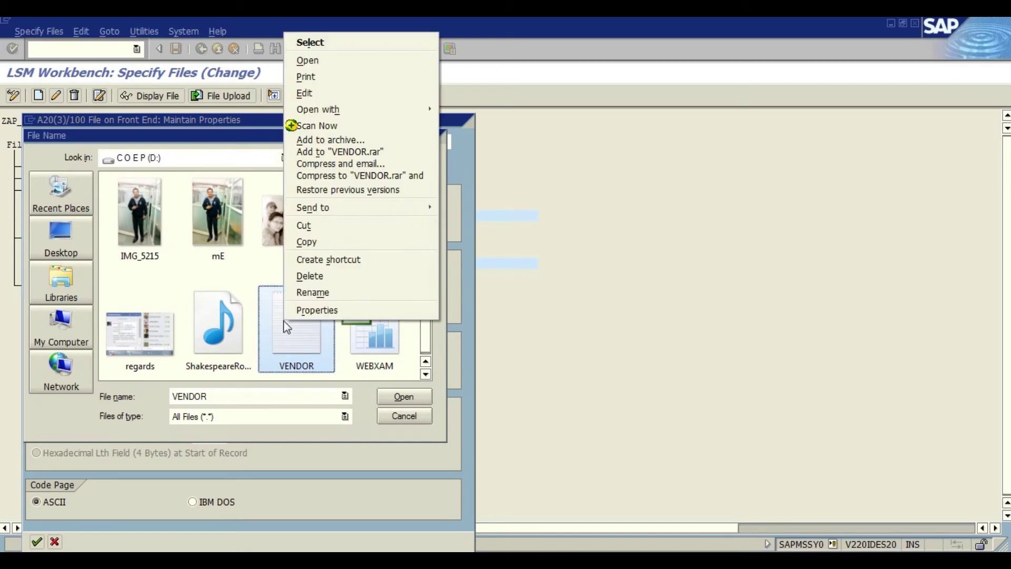
left_click(315, 64)
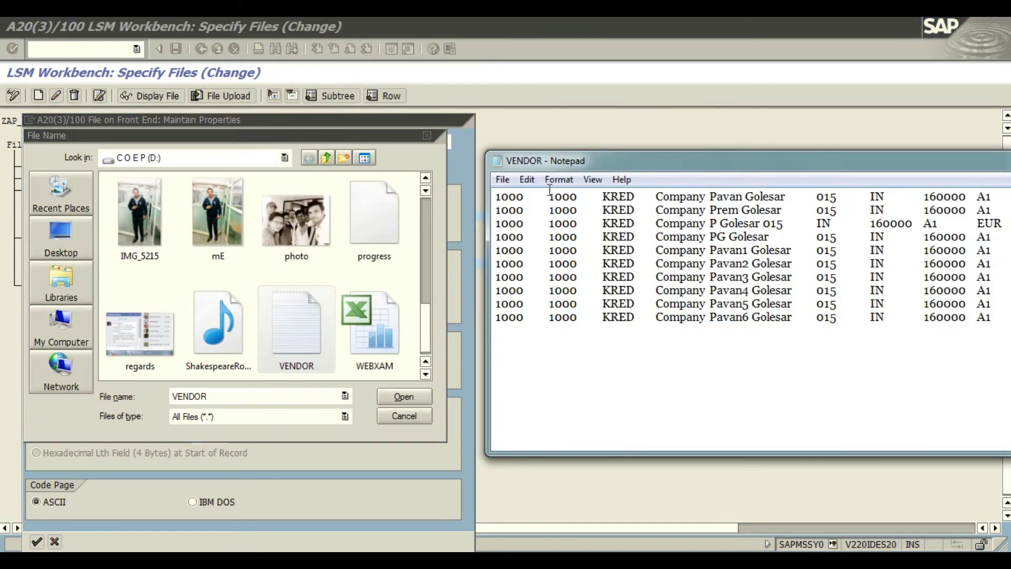
left_click(503, 179)
left_click(522, 228)
left_click_drag(761, 164, 548, 167)
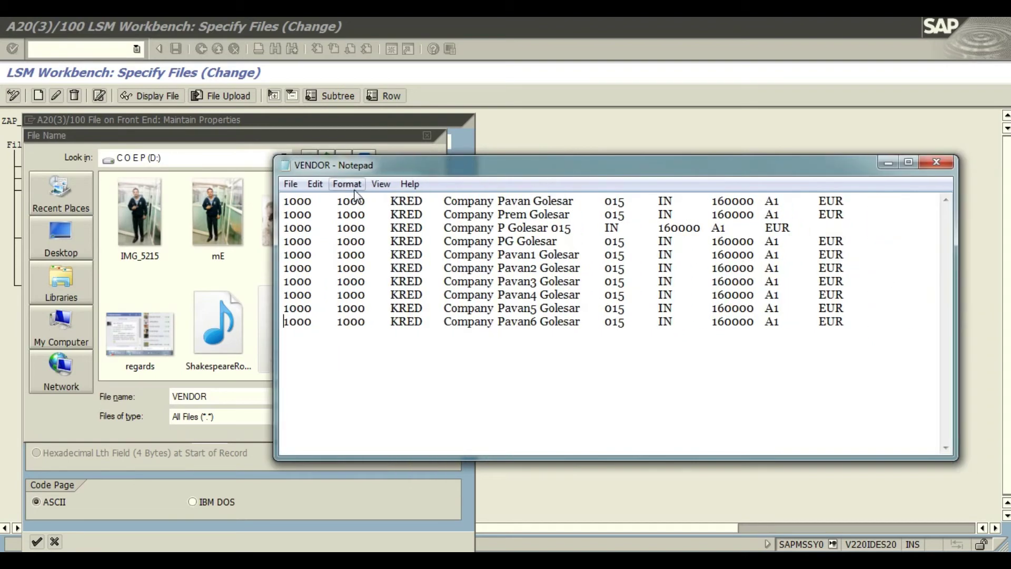
left_click(290, 184)
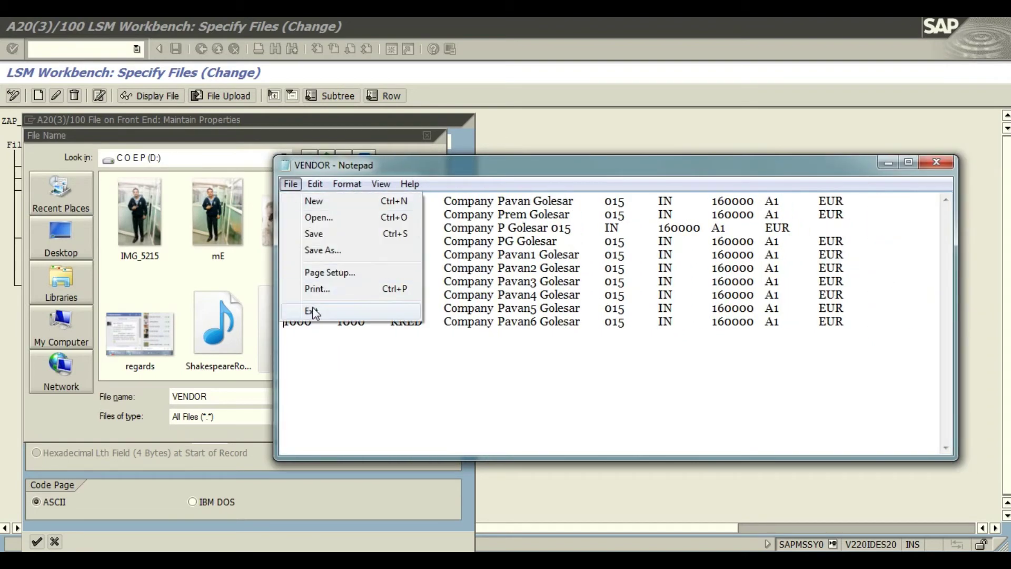
left_click(317, 311)
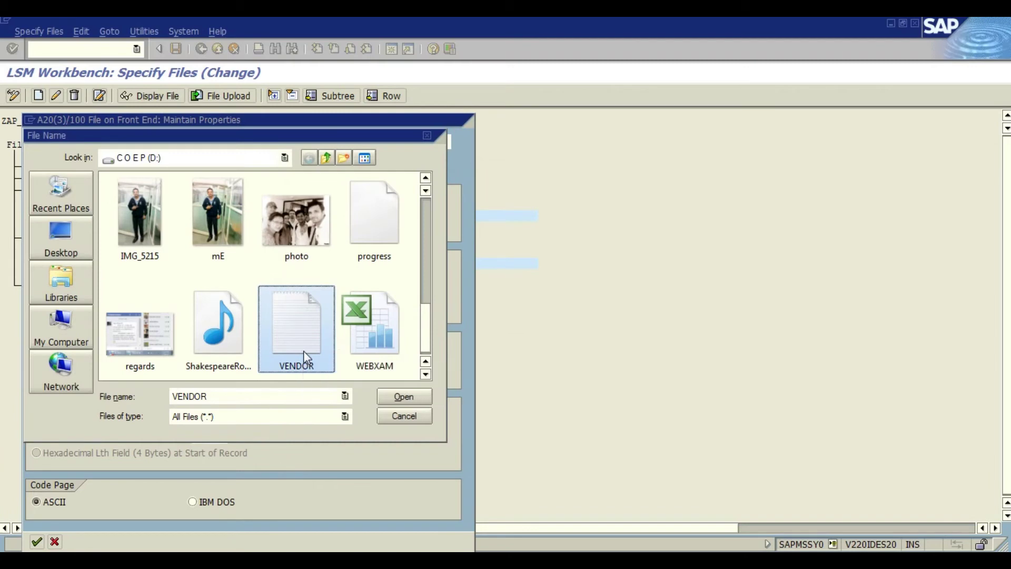
- Define D:\VENDOR.txt as the tab-delimited 'Vendor File', save, and return to the steps
left_click(410, 400)
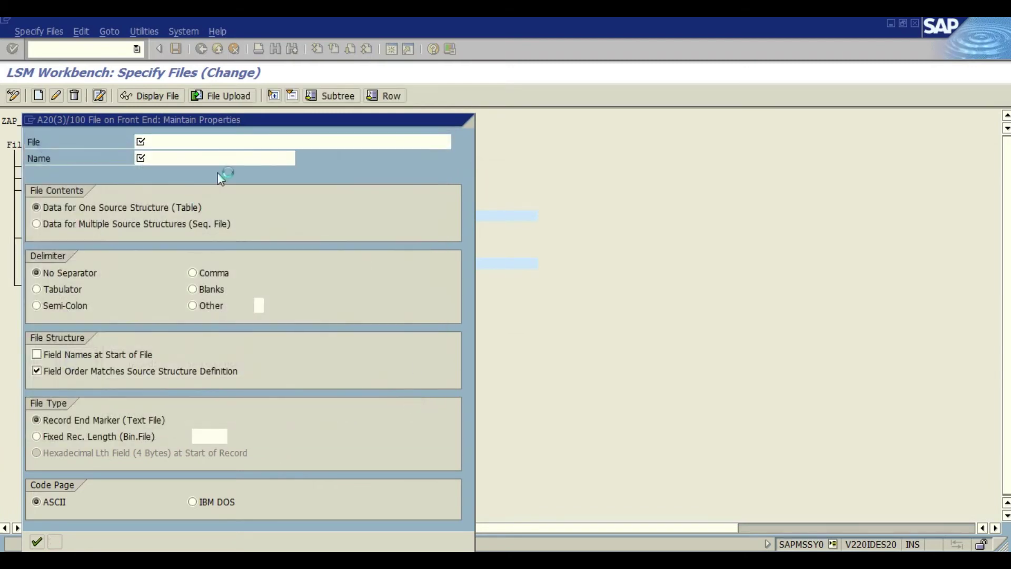
left_click(192, 158)
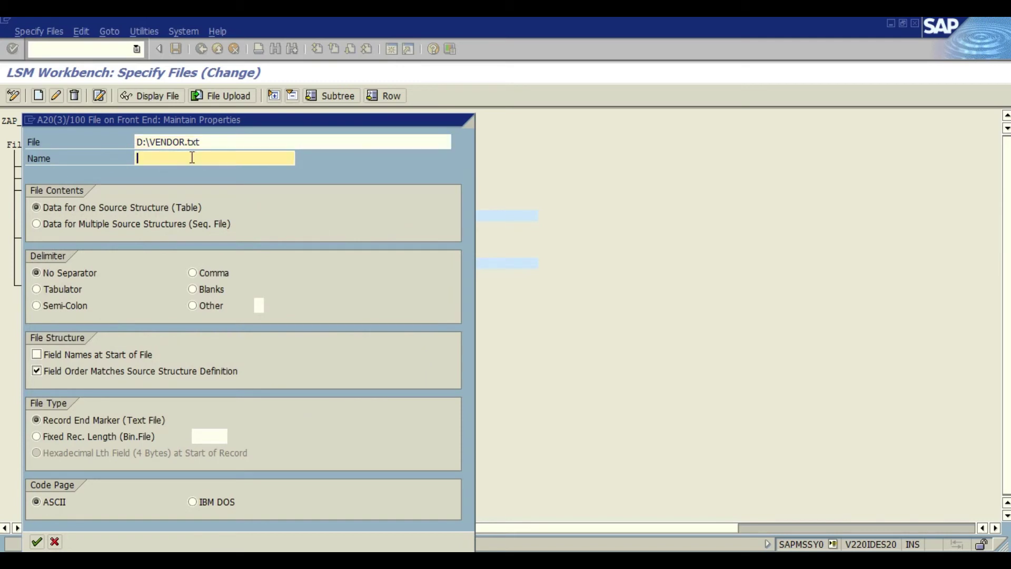
type("Vendor File")
left_click(88, 290)
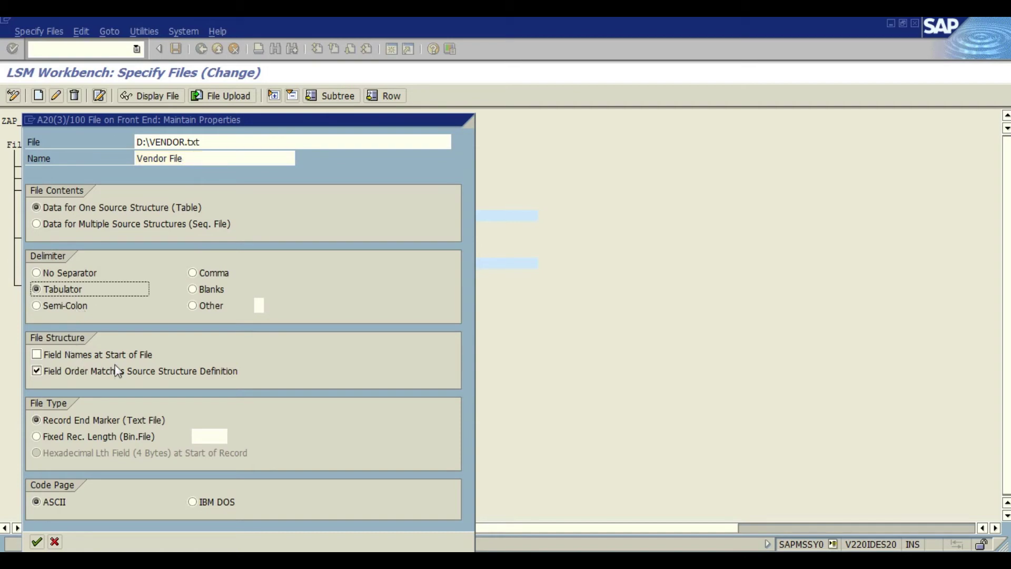
left_click(36, 542)
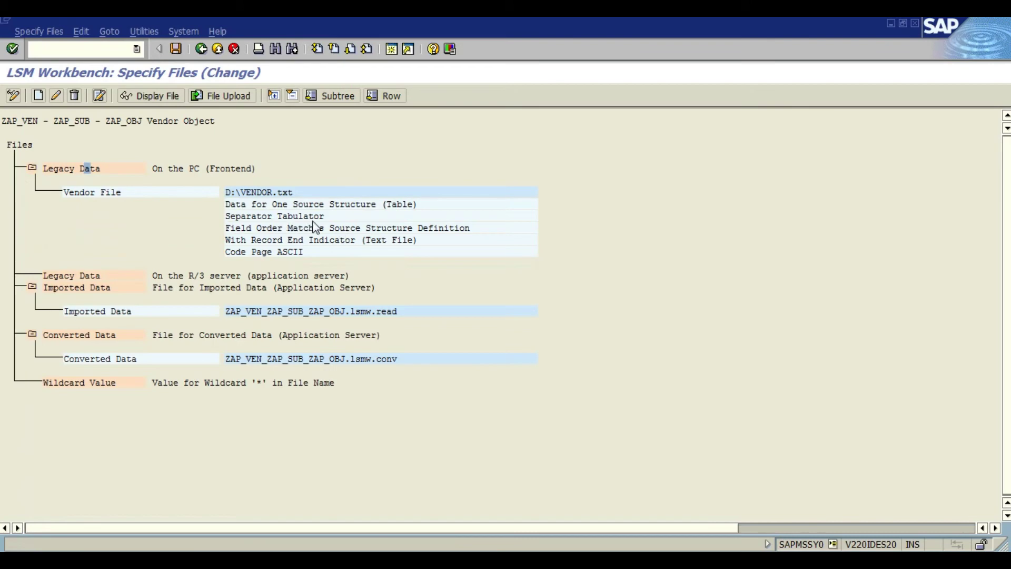
left_click(176, 48)
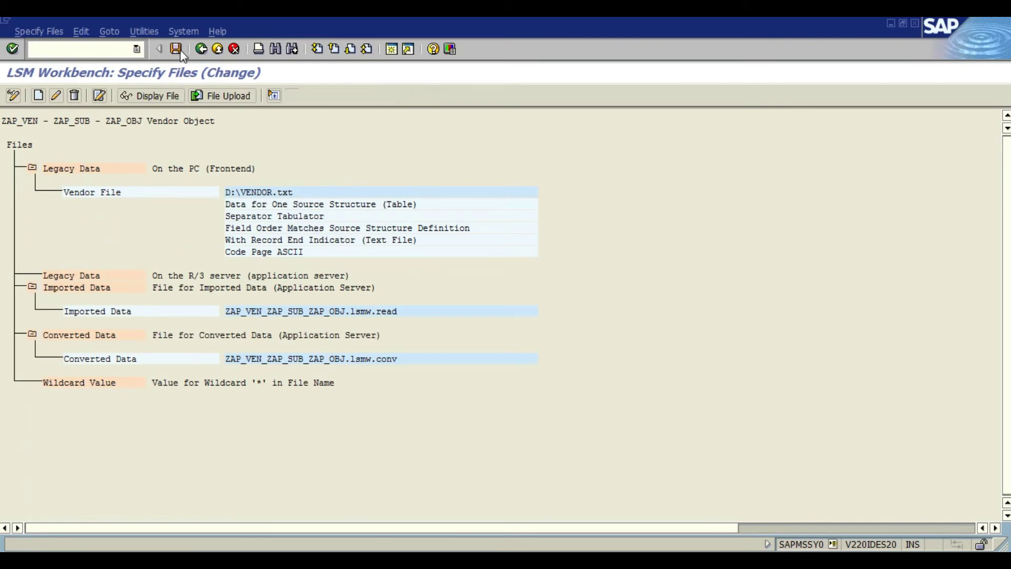
left_click(201, 49)
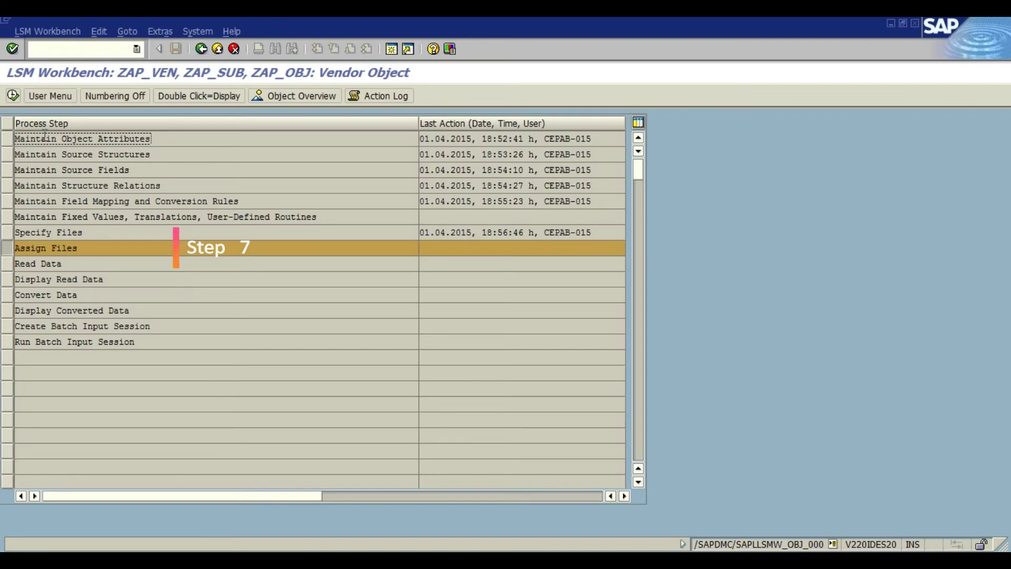
- Save Vendor File D:\VENDOR.txt as assigned to ZVEND_STR, then go back
left_click(13, 98)
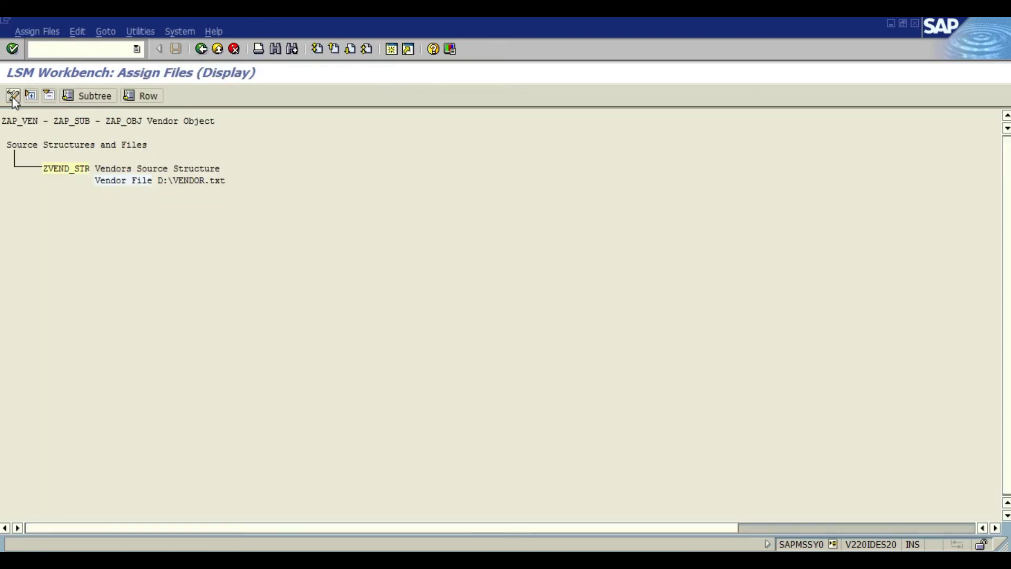
left_click(12, 97)
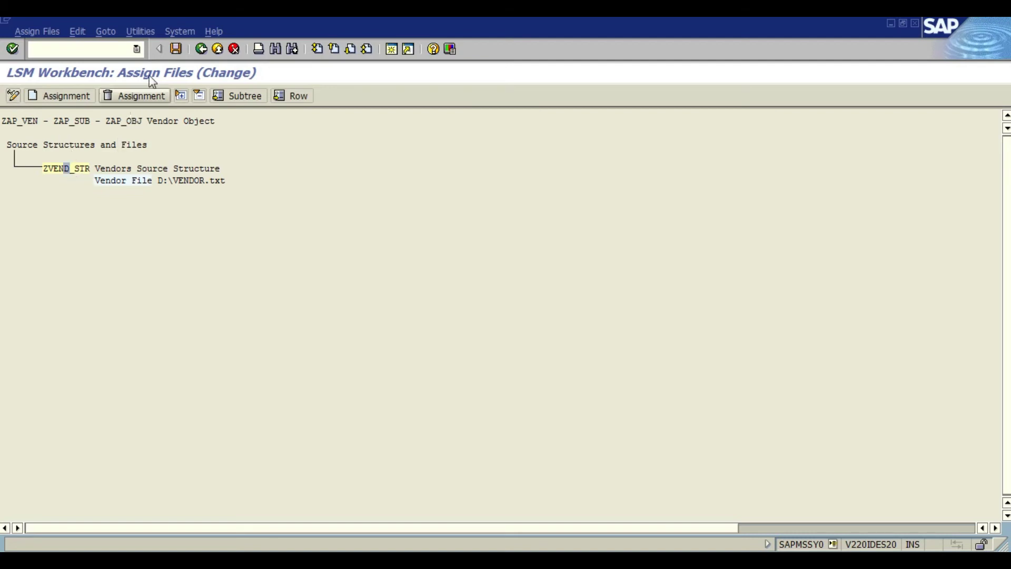
left_click(177, 49)
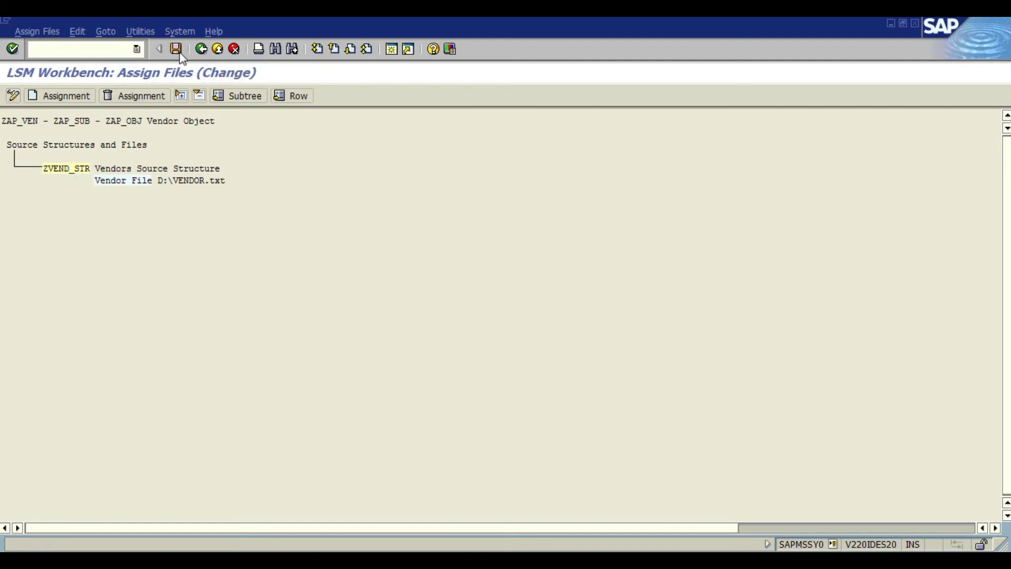
left_click(202, 50)
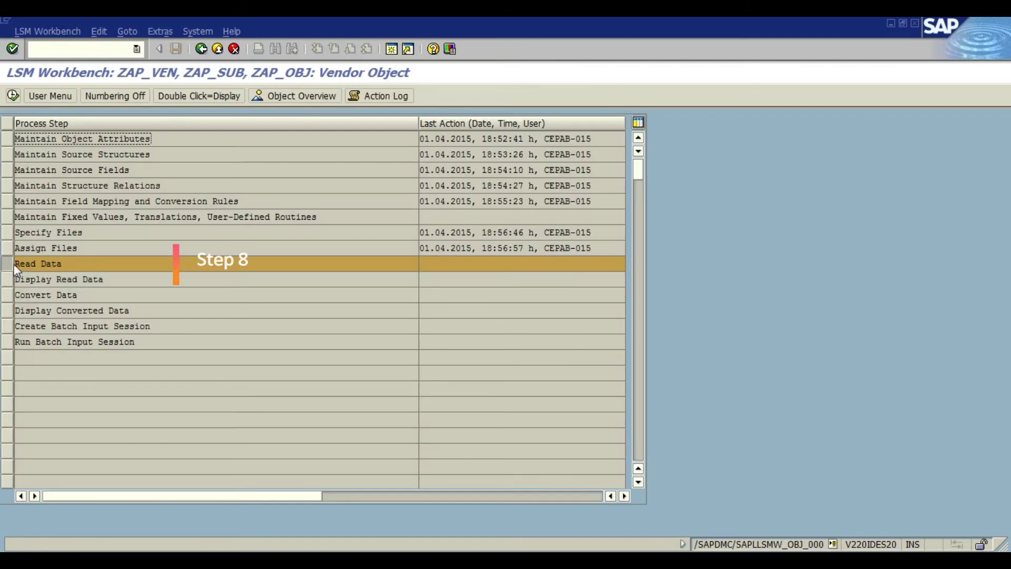
- Read D:\VENDOR.txt, allowing file access permanently, importing all 10 vendor records
left_click(12, 96)
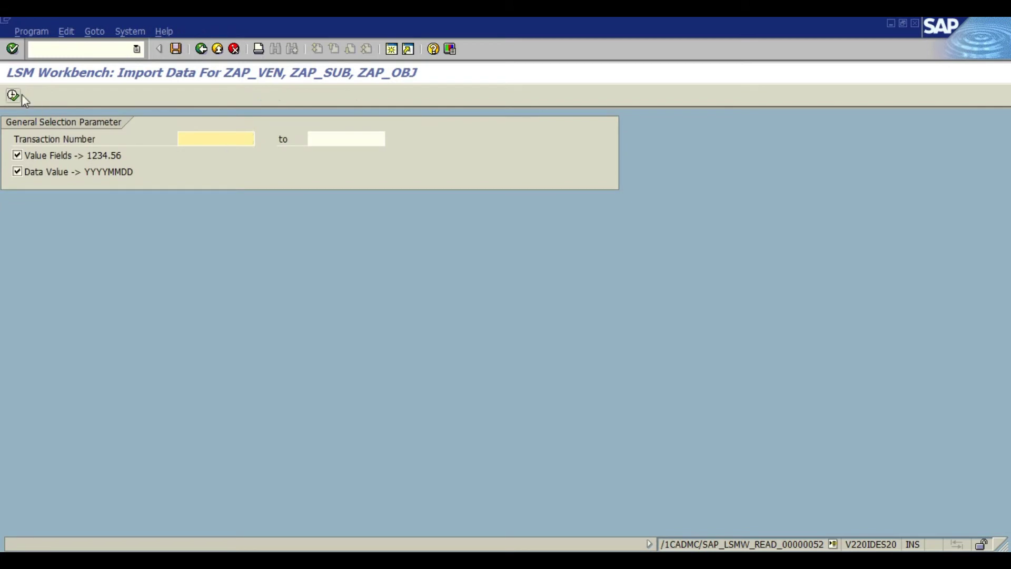
left_click(12, 95)
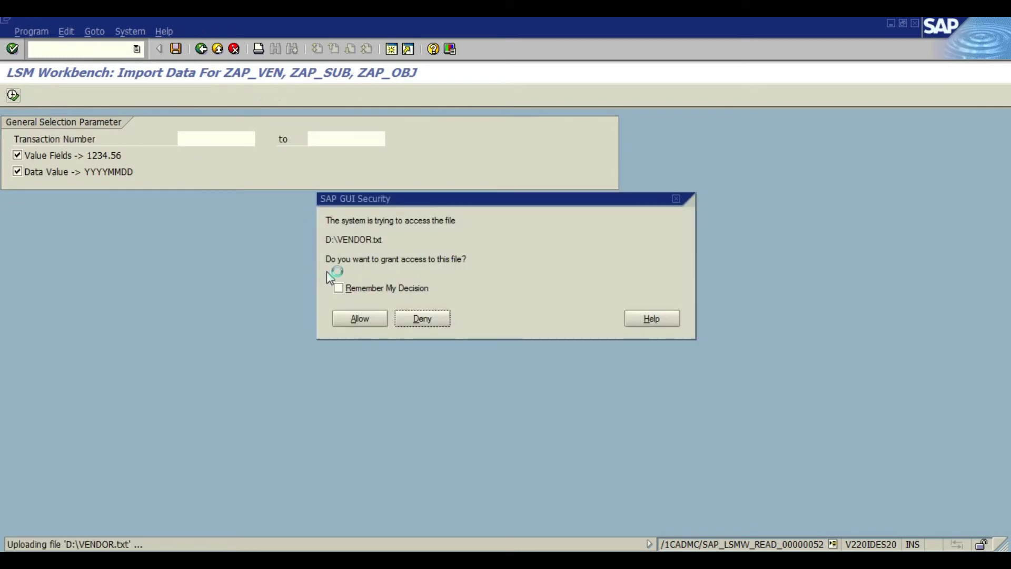
left_click(338, 289)
left_click(353, 320)
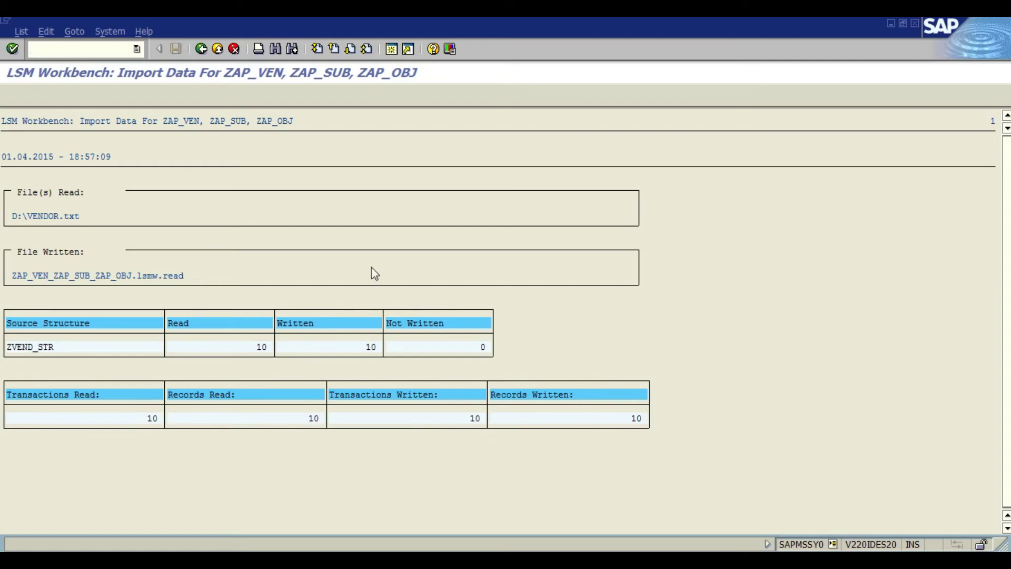
left_click(201, 49)
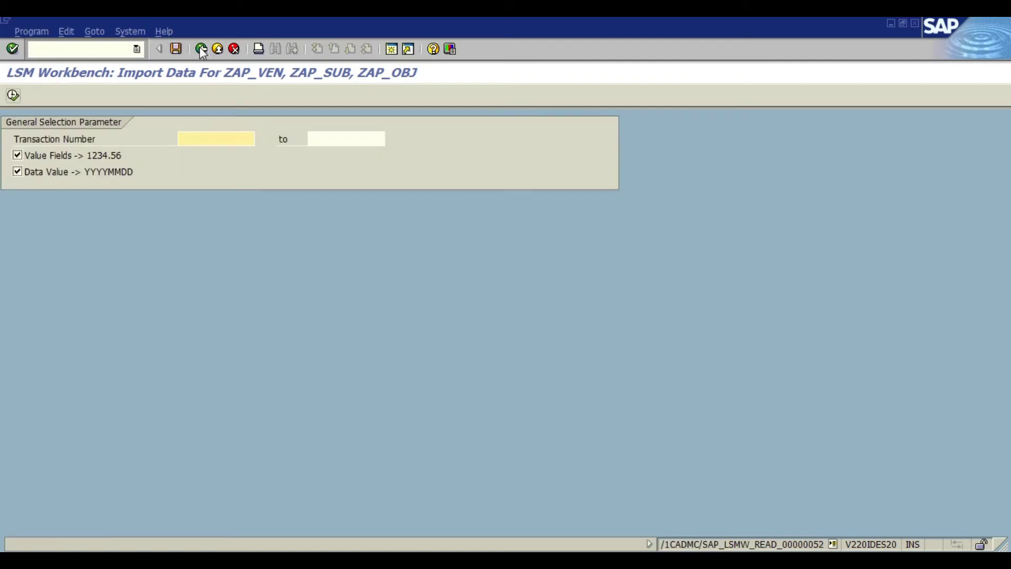
- Display the 10 imported ZVEND_STR vendor rows, then return to the step list
left_click(201, 49)
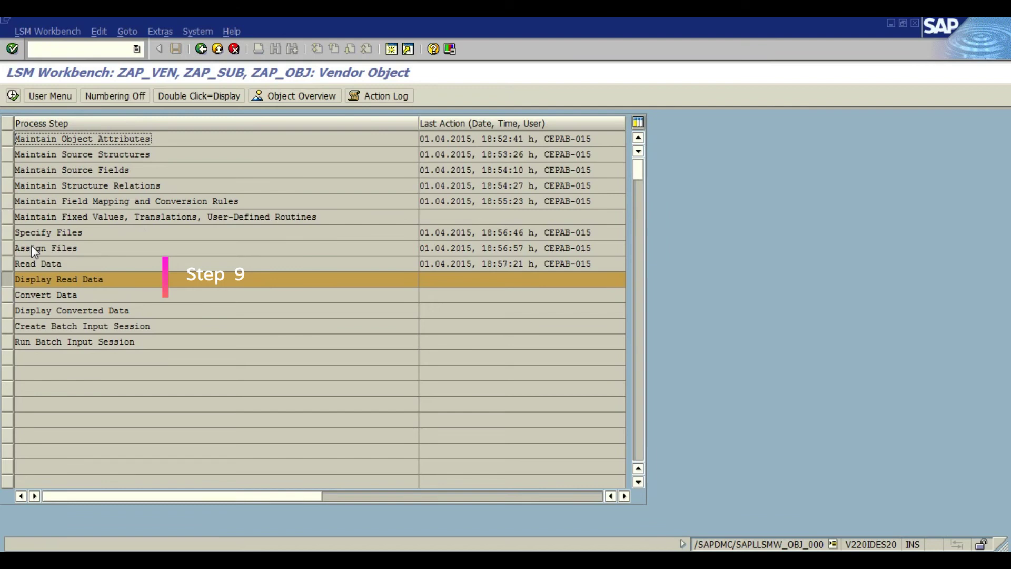
left_click(15, 96)
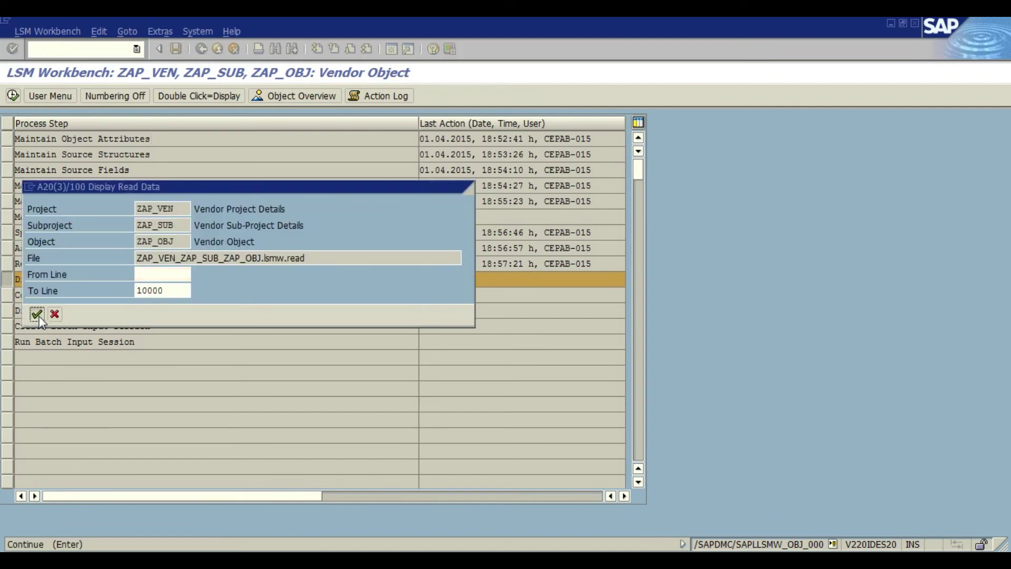
left_click(38, 316)
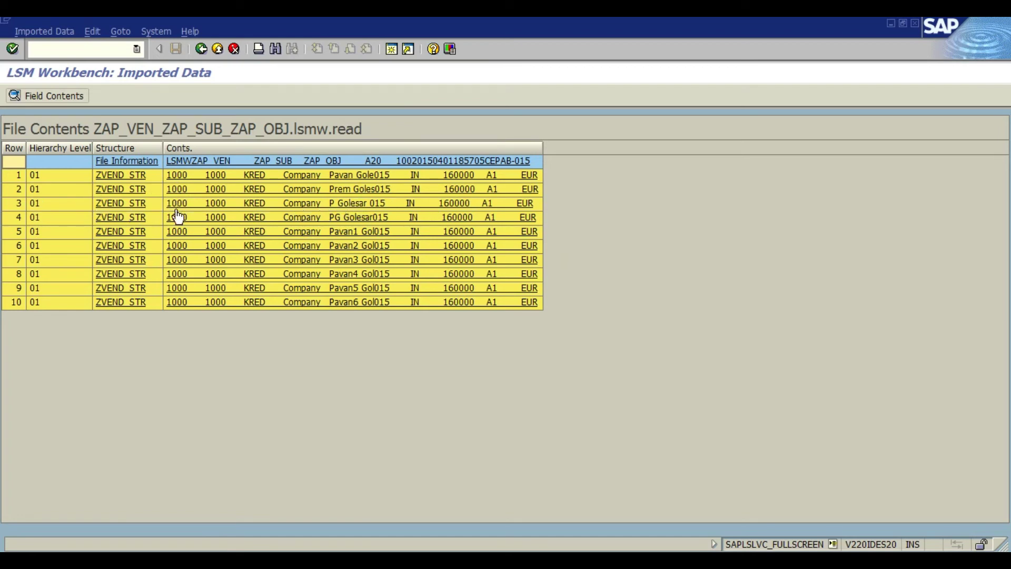
left_click(202, 49)
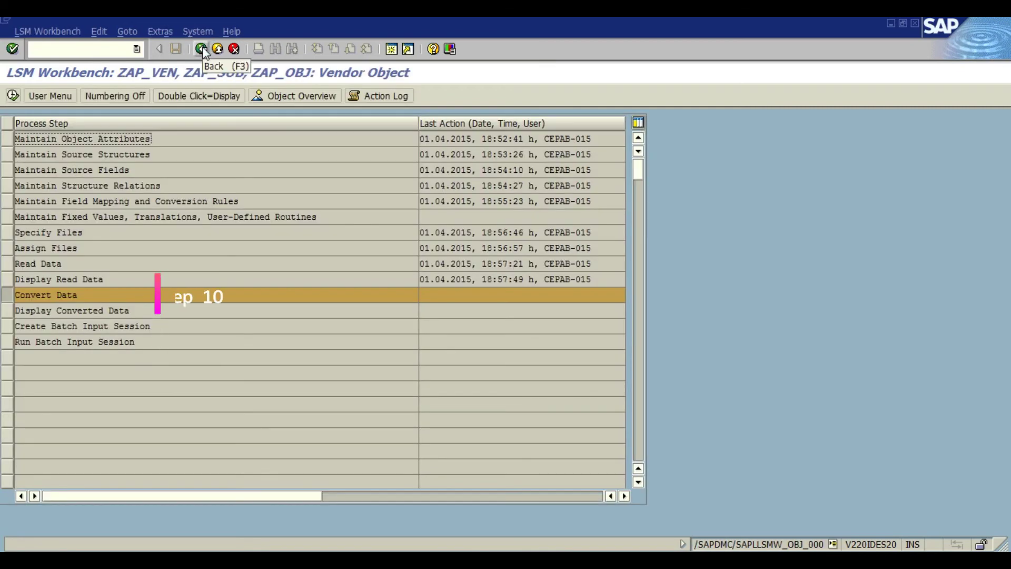
- Convert the imported vendor data and return to the step list
left_click(12, 98)
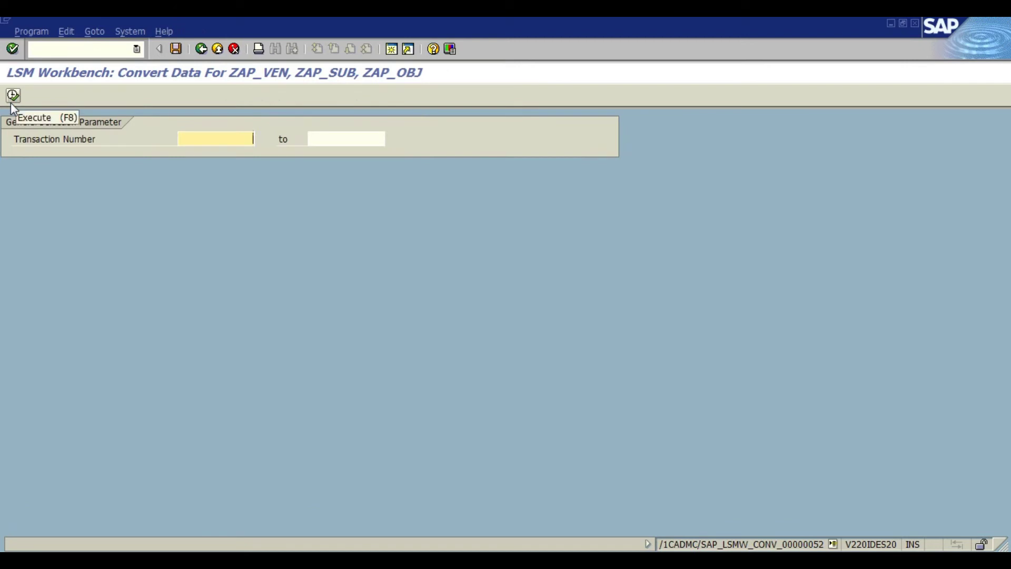
left_click(12, 103)
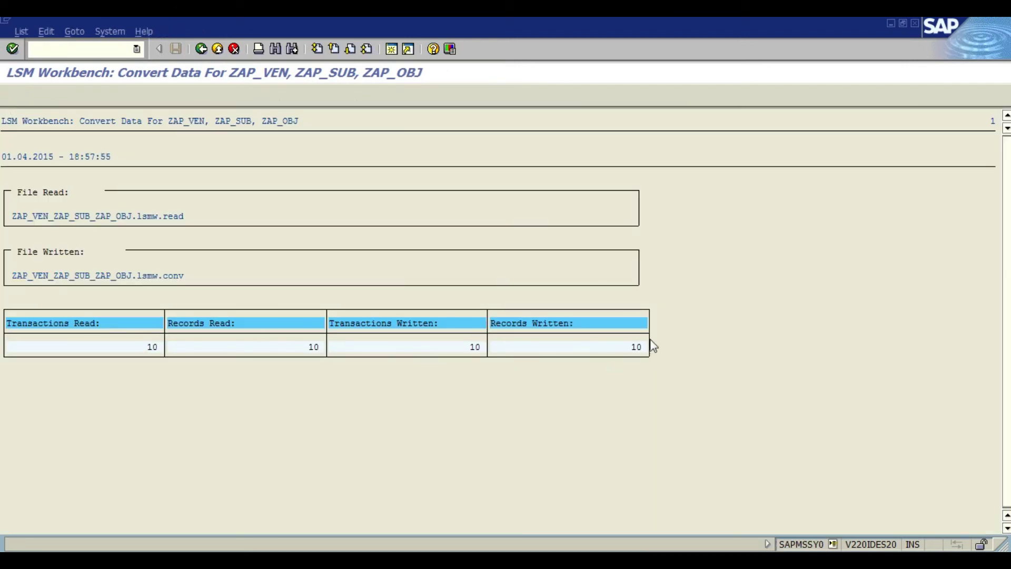
left_click(201, 50)
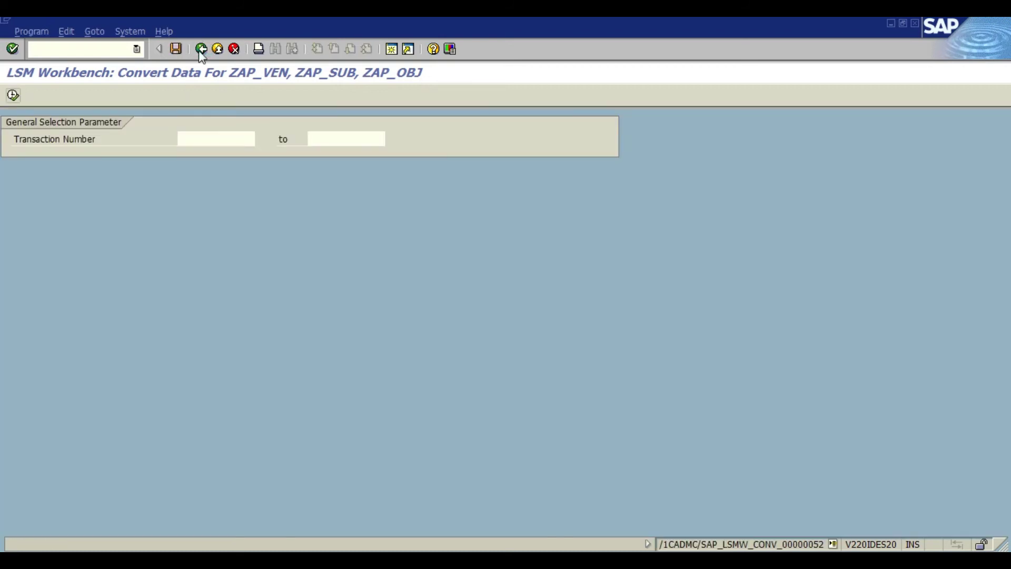
left_click(201, 50)
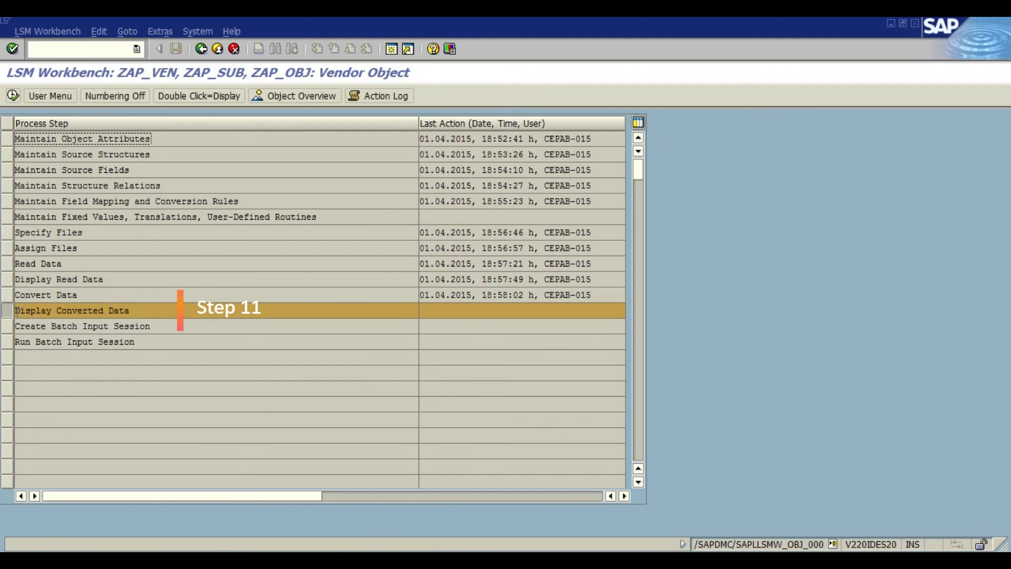
- Display all 10 converted XK01 vendor rows, then go back
left_click(14, 97)
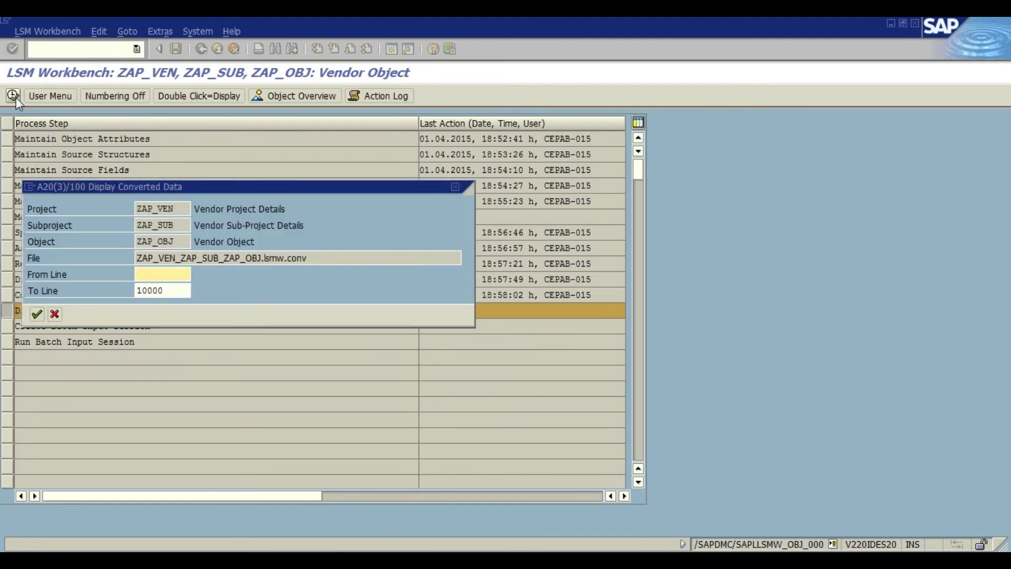
left_click(37, 315)
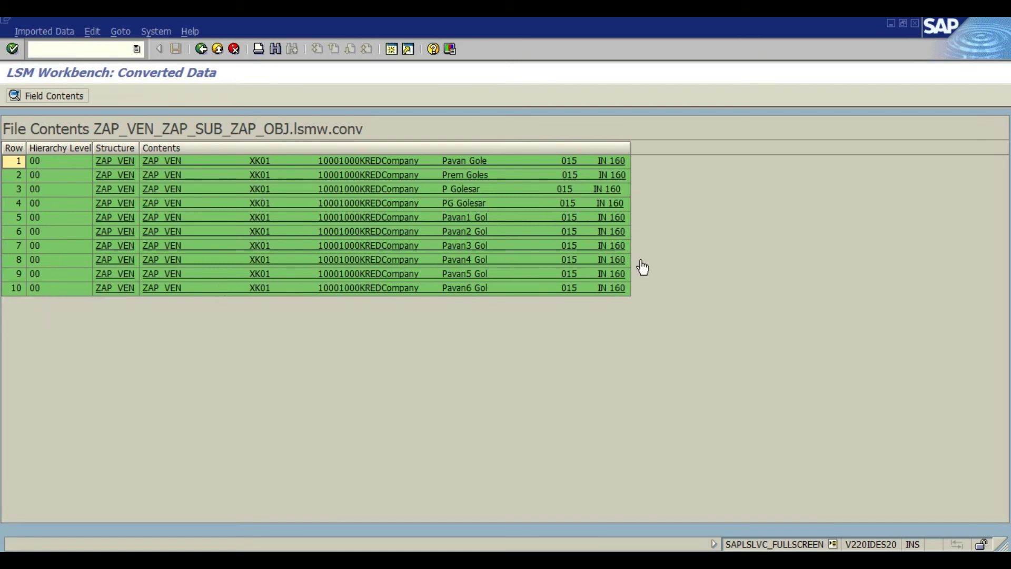
left_click(201, 49)
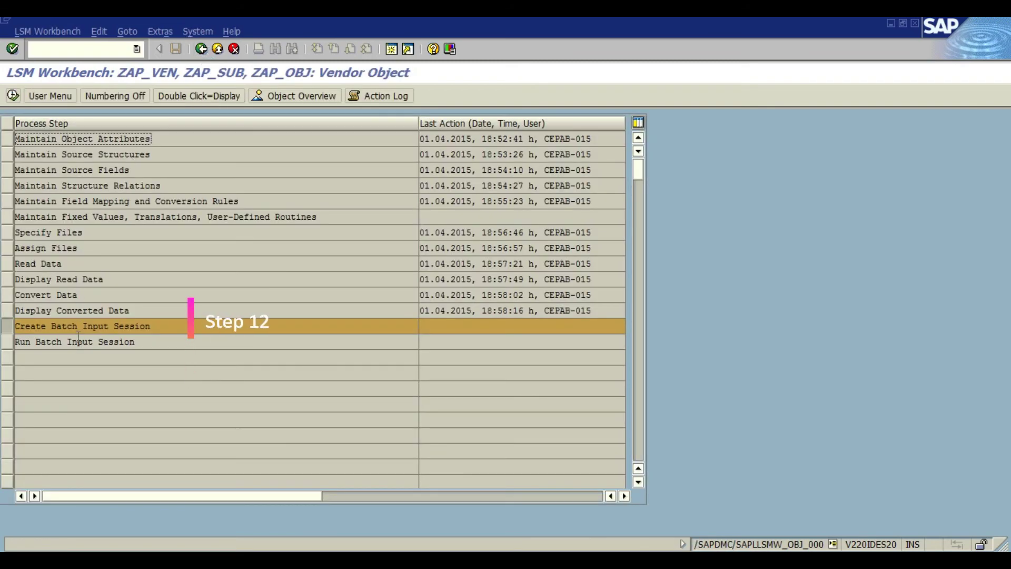
- Create the ZAP_OBJ batch input session
left_click(14, 100)
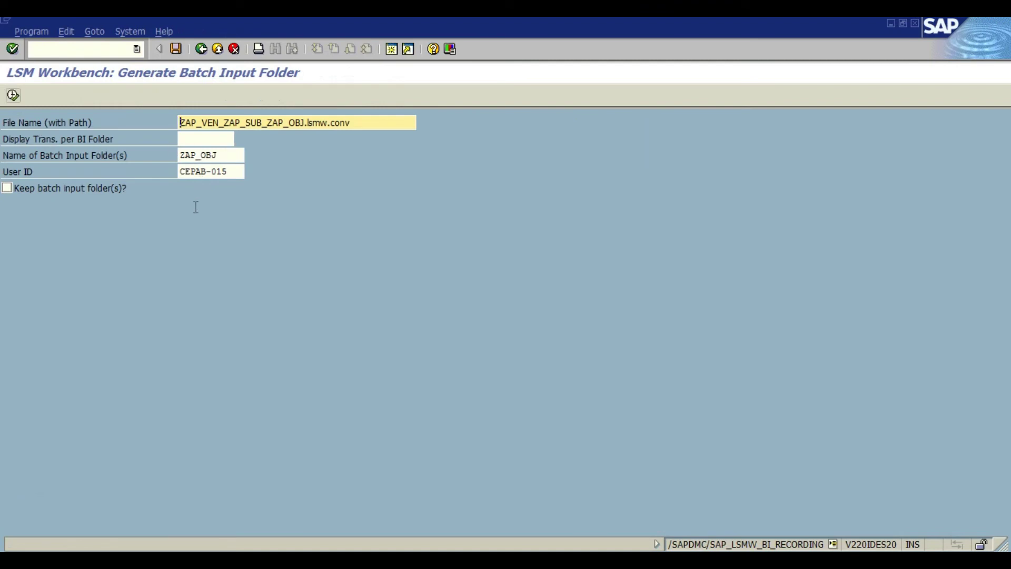
left_click(11, 99)
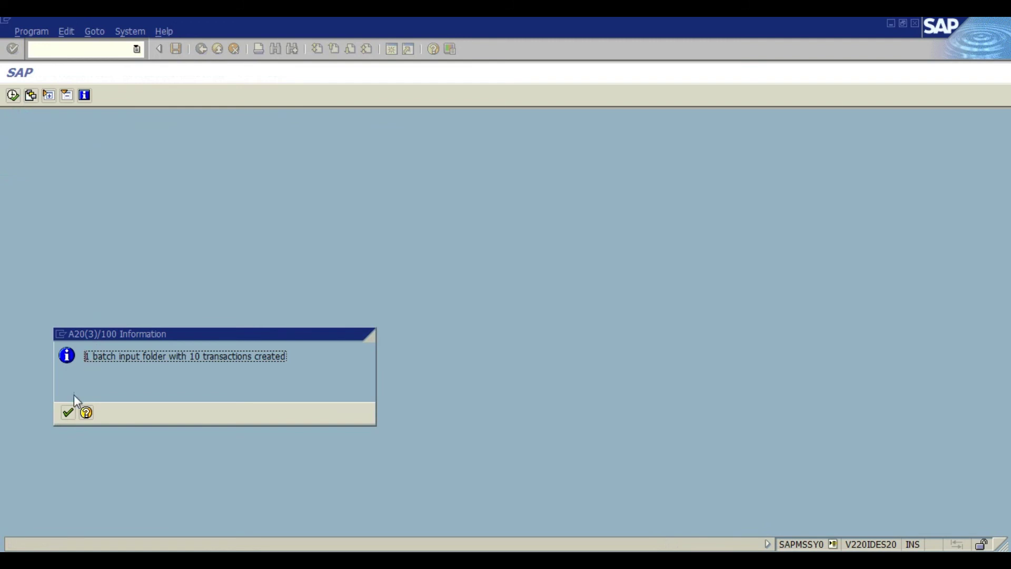
left_click(67, 412)
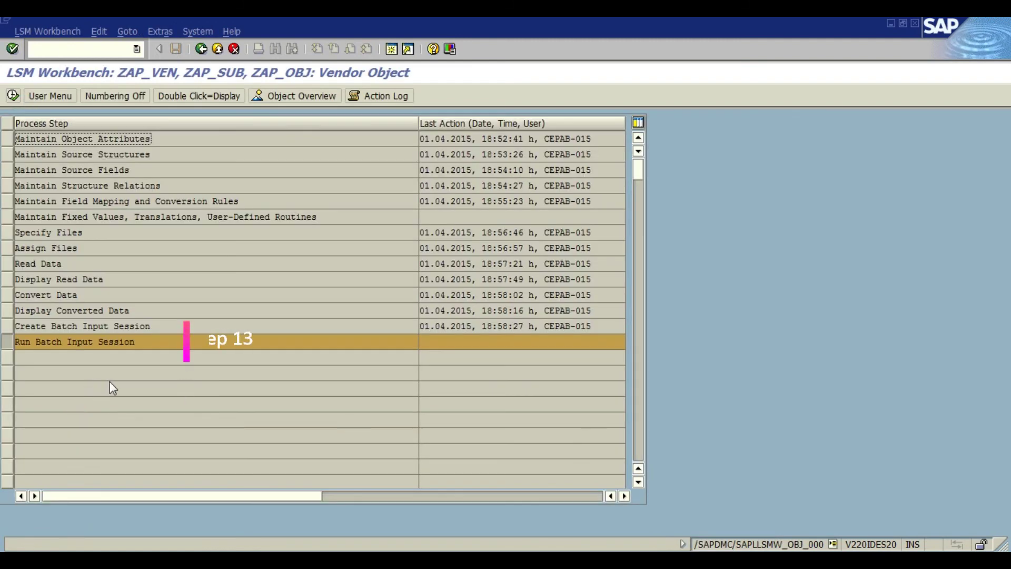
- Process session ZAP_OBJ in Display errors only mode and return to the session overview
left_click(11, 99)
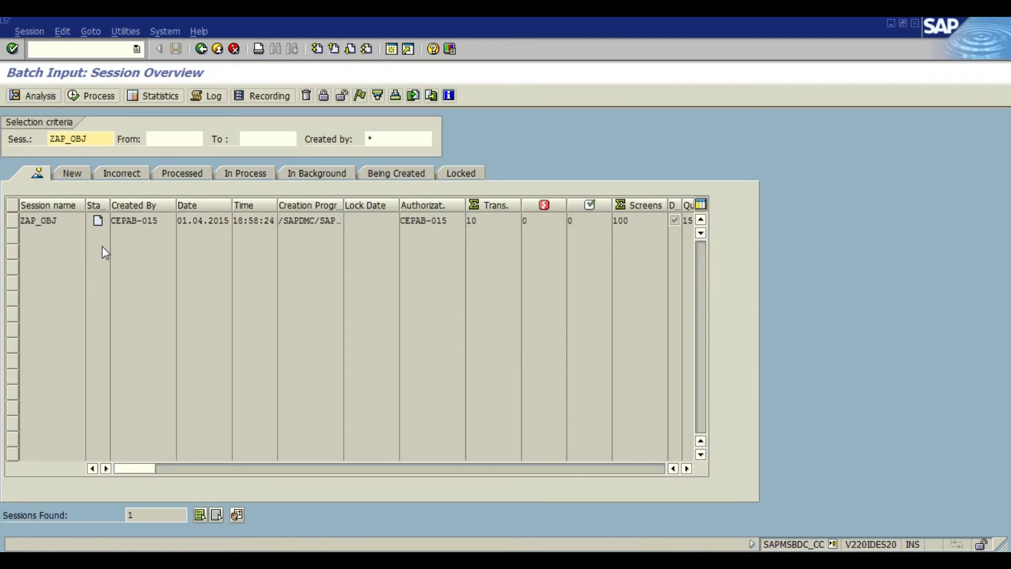
left_click(35, 221)
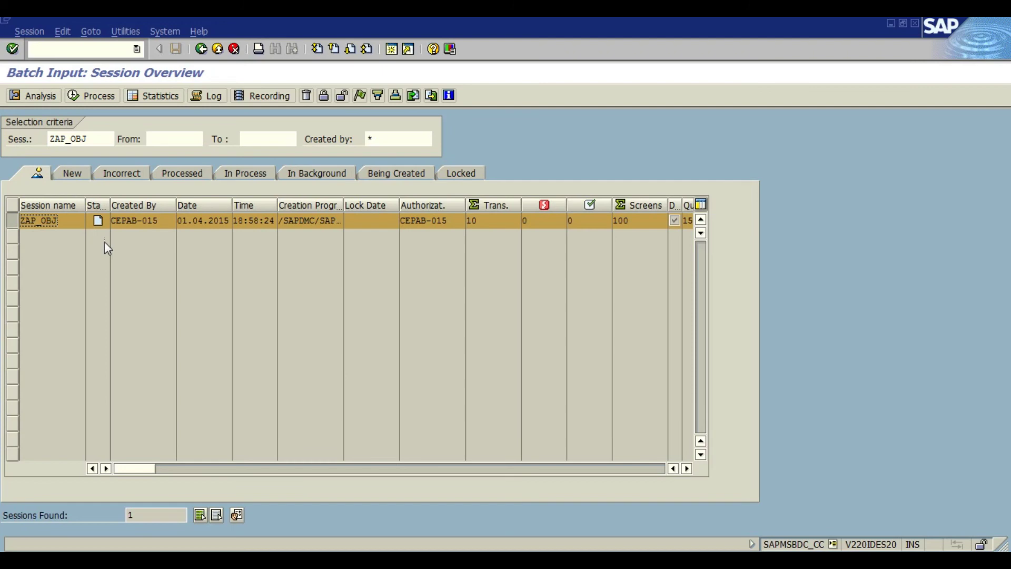
left_click(90, 95)
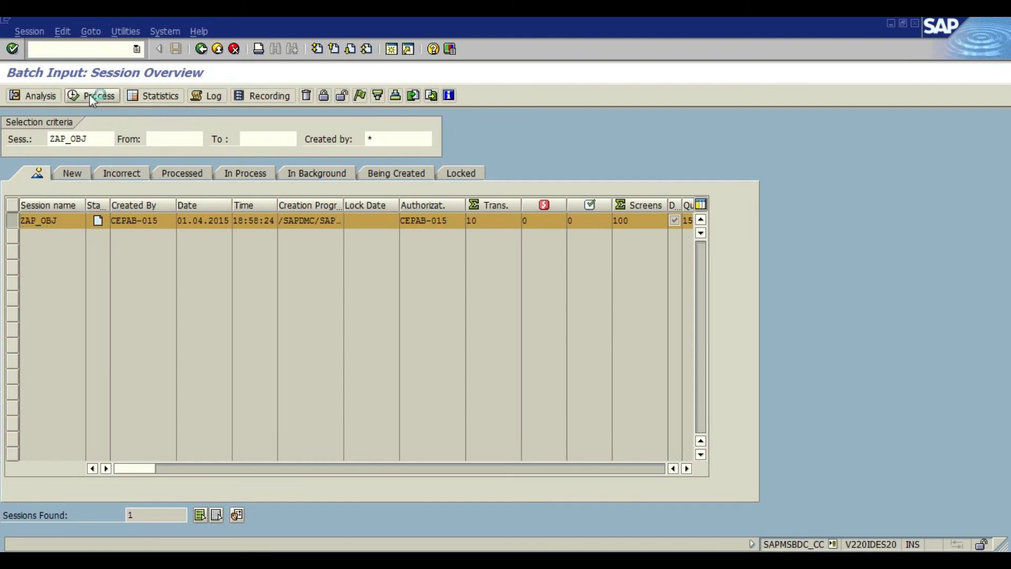
left_click(92, 258)
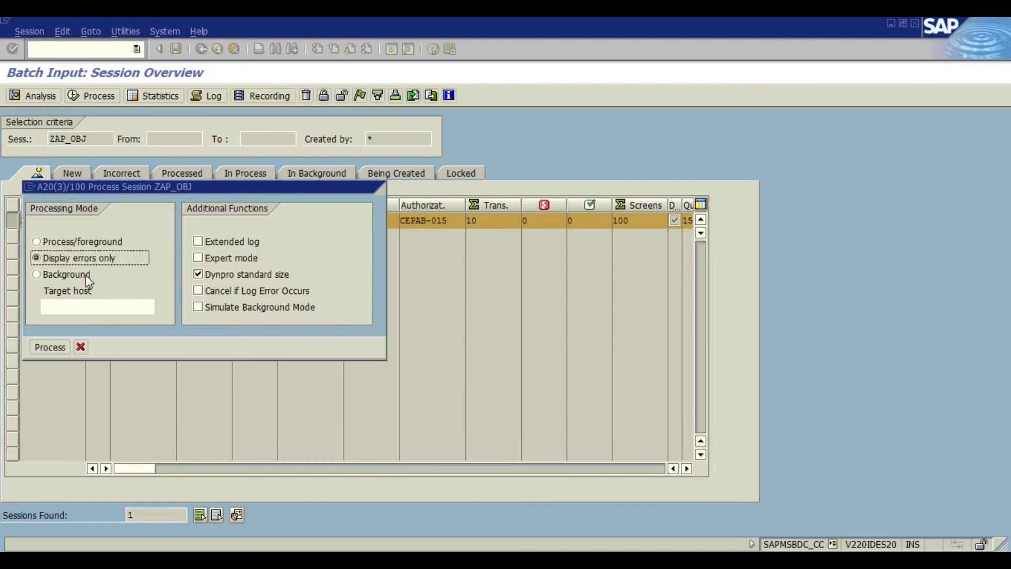
left_click(72, 275)
left_click(87, 243)
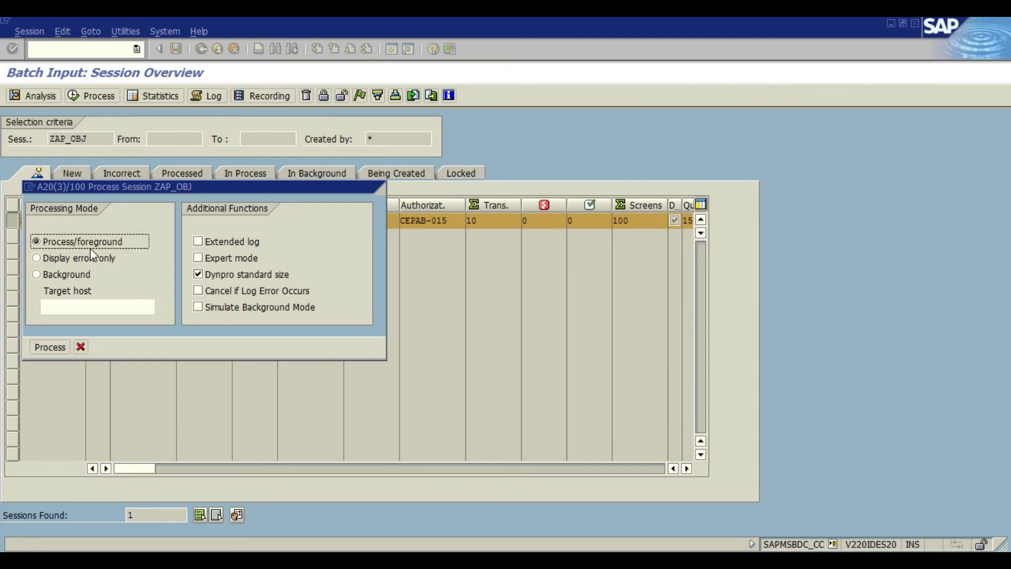
left_click(88, 259)
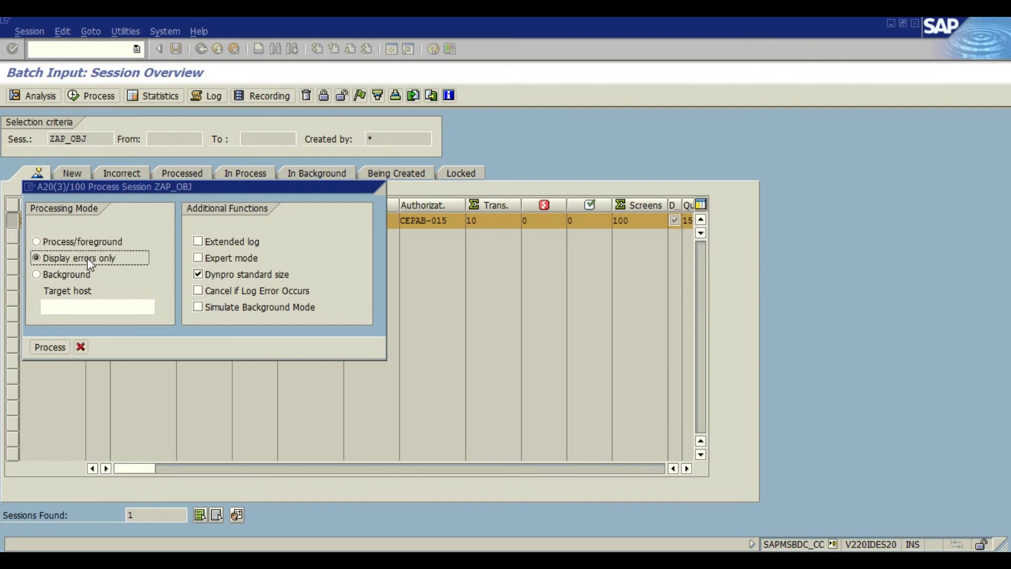
left_click(50, 347)
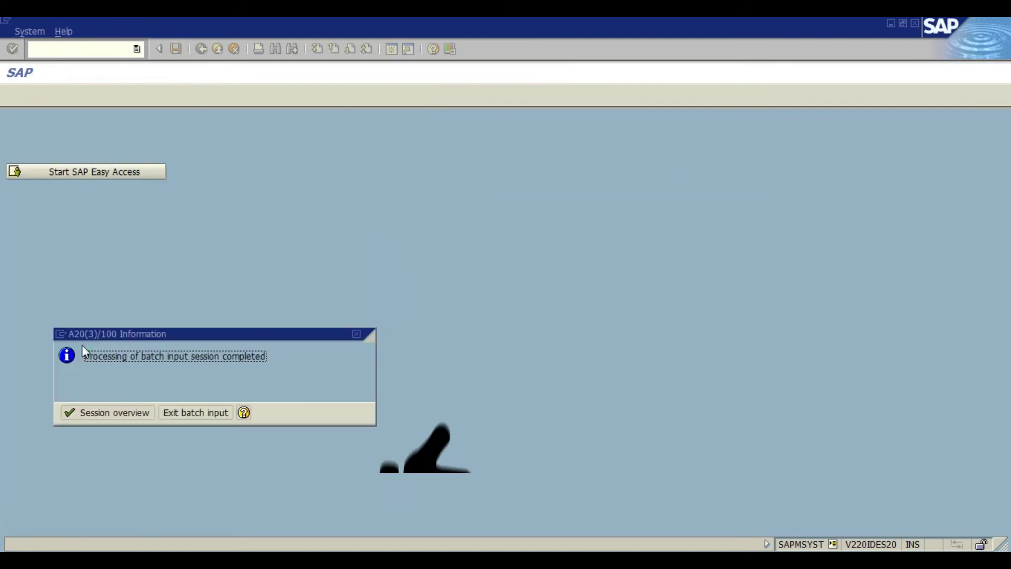
left_click(110, 412)
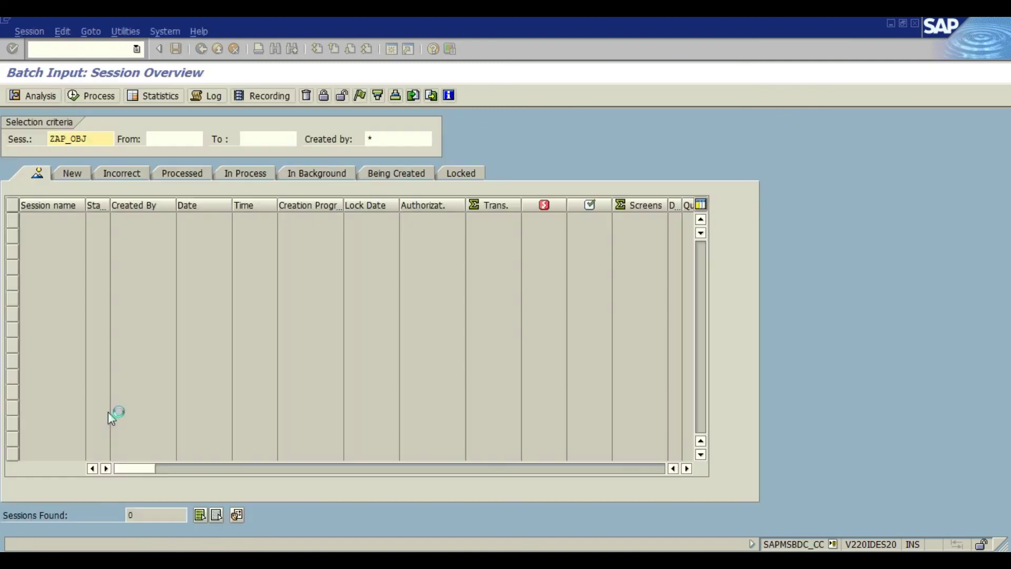
- Open table LFA1 in the SE16 Data Browser and set the LAND1 country filter to IN
left_click(104, 51)
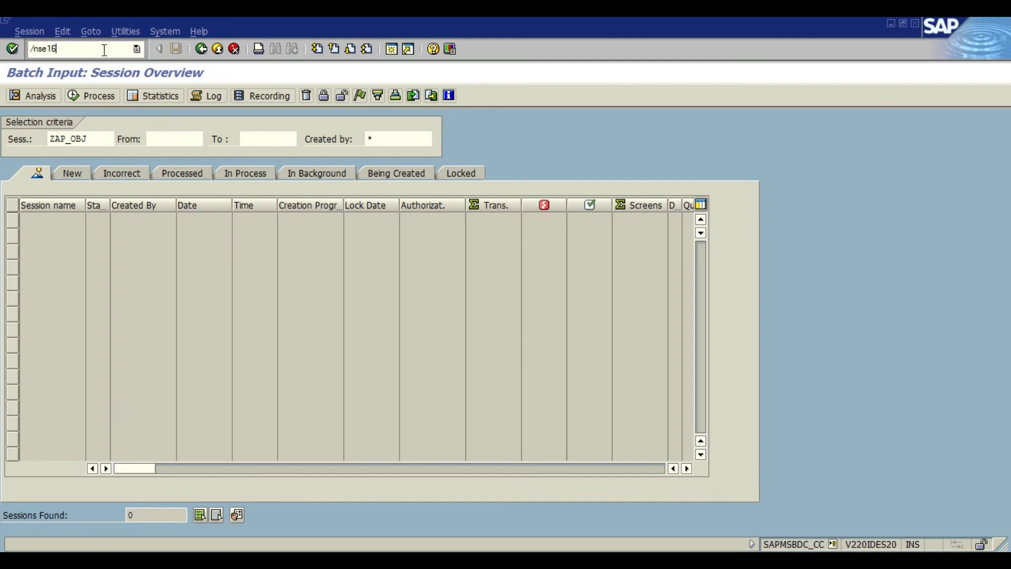
key("Return")
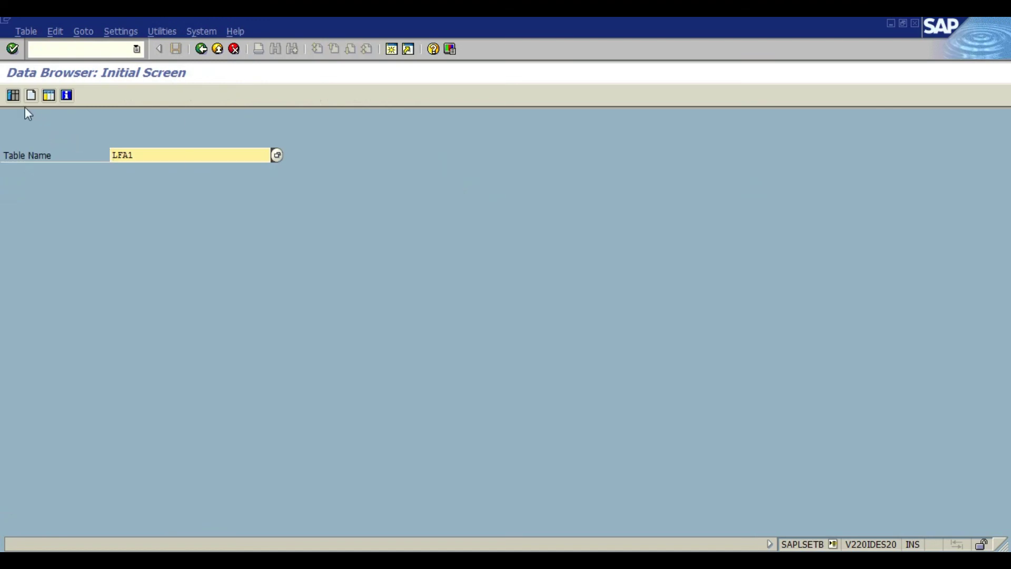
key("Return")
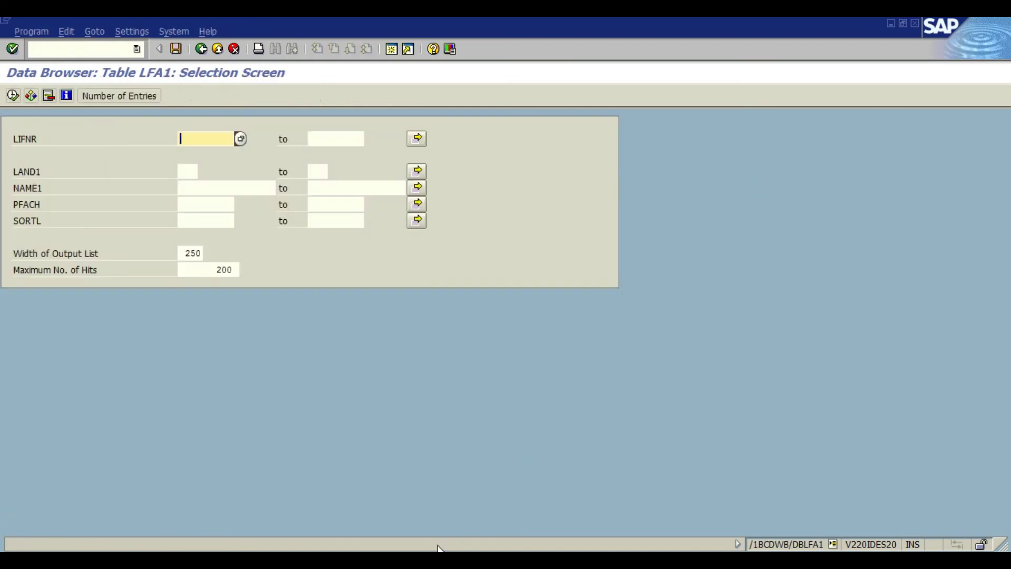
left_click(191, 172)
type("in")
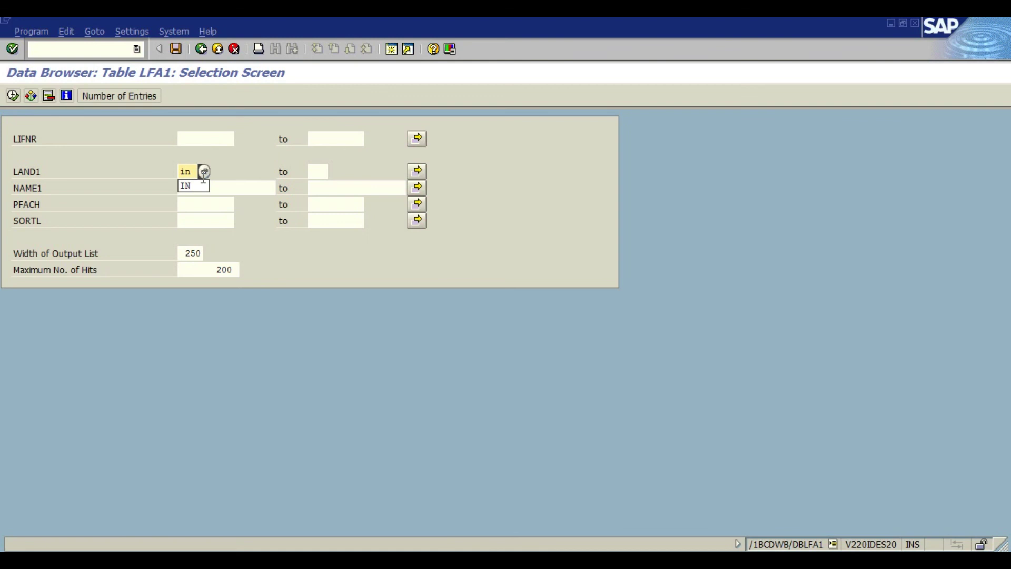
left_click(198, 189)
left_click(200, 189)
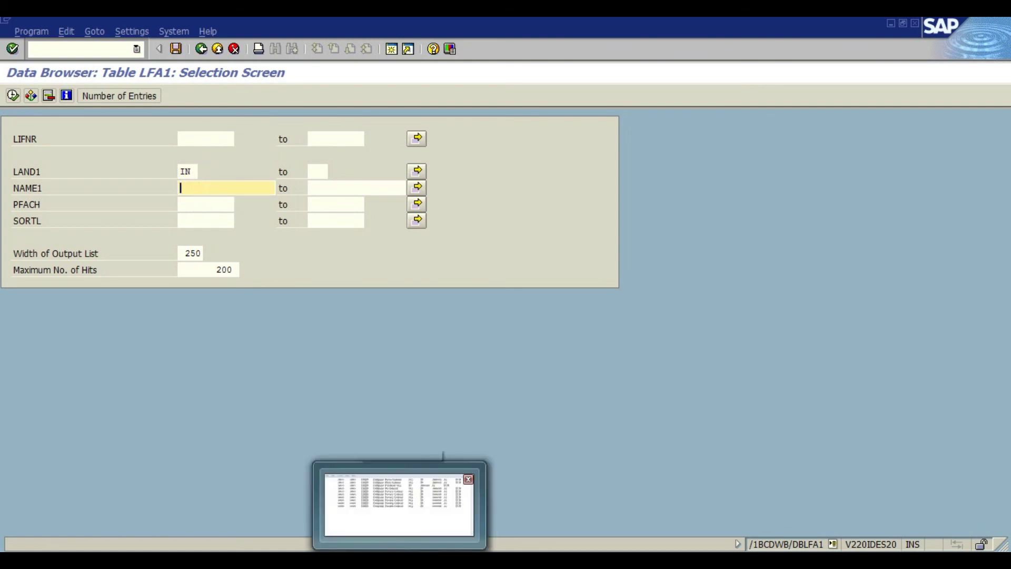
- Copy the name Golesar from the VENDOR source file into the NAME1 filter as *Golesar
left_click(442, 474)
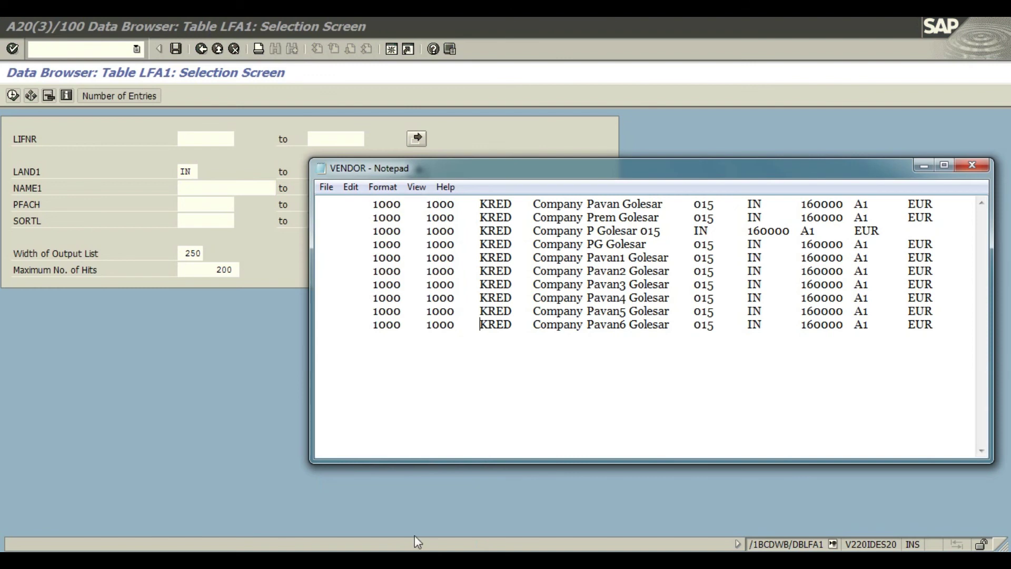
left_click_drag(675, 325, 633, 331)
key("ctrl+c")
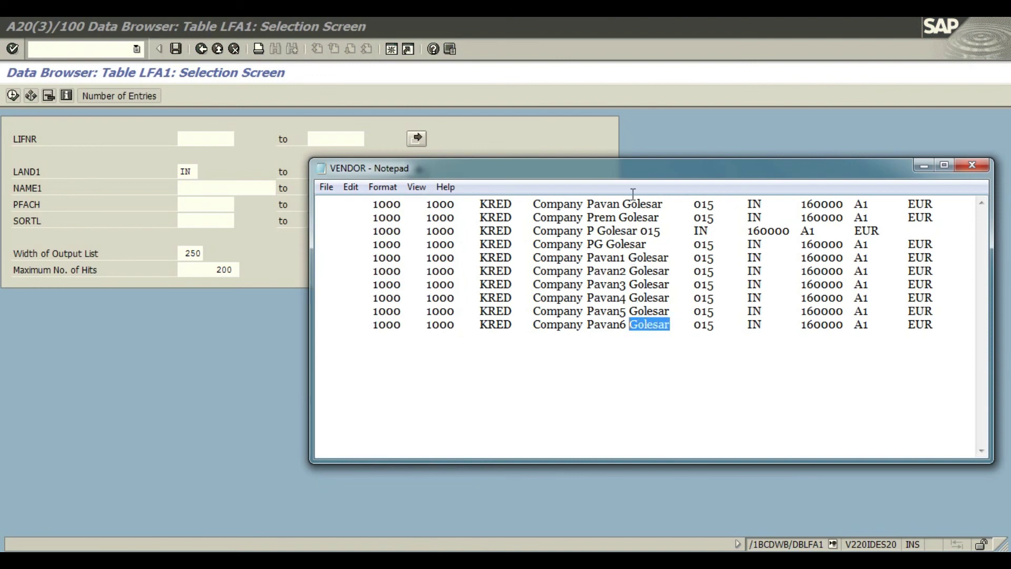
left_click(209, 188)
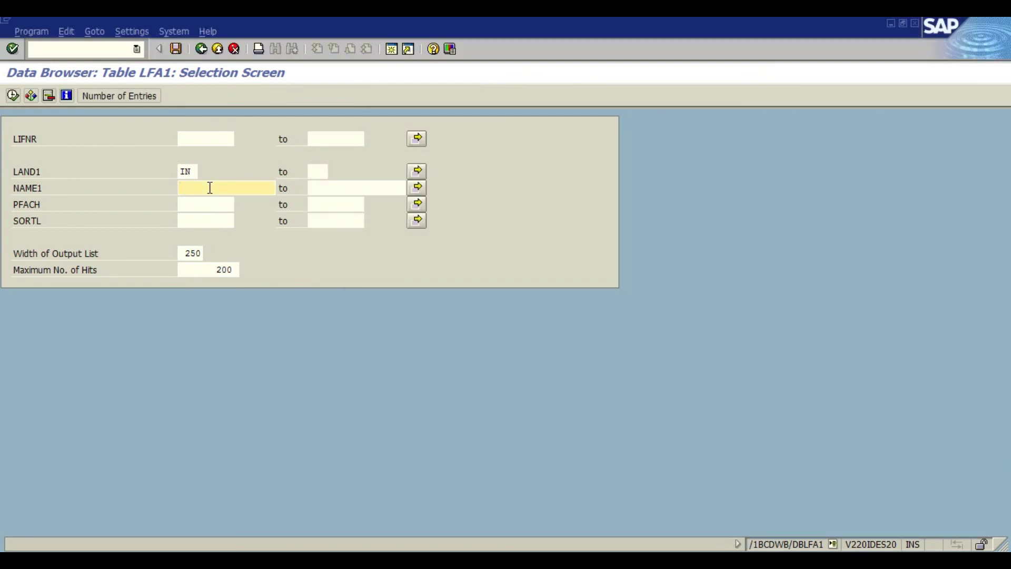
type("*")
key("ctrl+v")
- Set search term SORTL to 015, clear the NAME1 filter, and list the matching LFA1 vendors
left_click(202, 221)
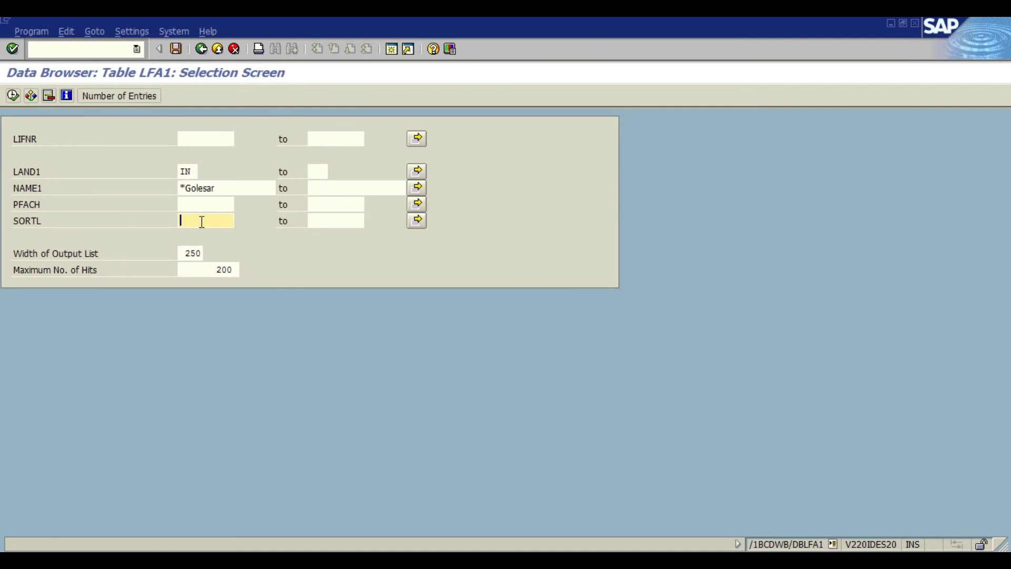
type("015")
left_click_drag(234, 186, 142, 186)
key("BackSpace")
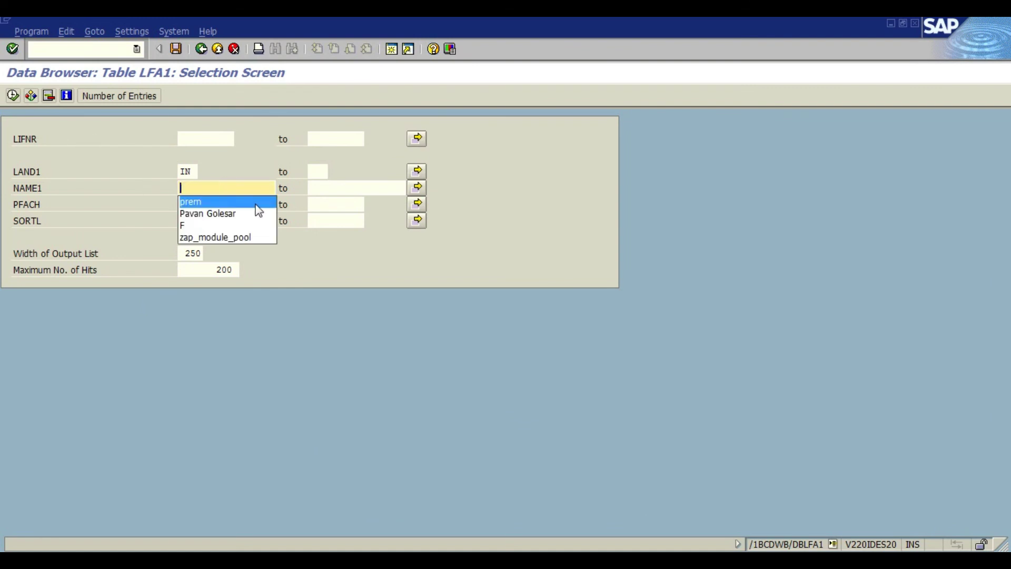
key("Down")
left_click(12, 97)
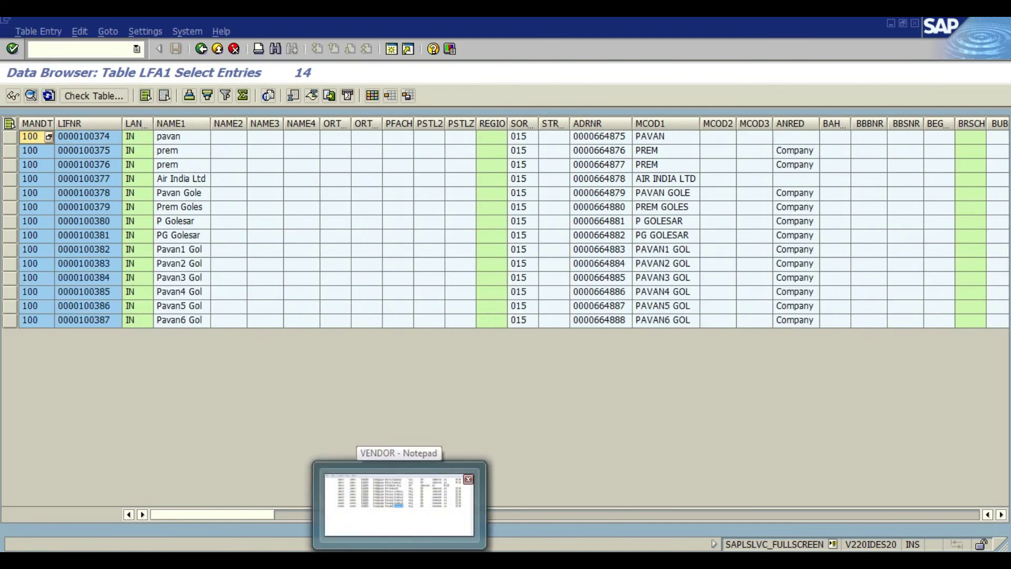
- Check vendor names against the VENDOR source file, then type 'Thanks for Sup' below the Word topic
left_click(398, 500)
left_click_drag(552, 170, 559, 171)
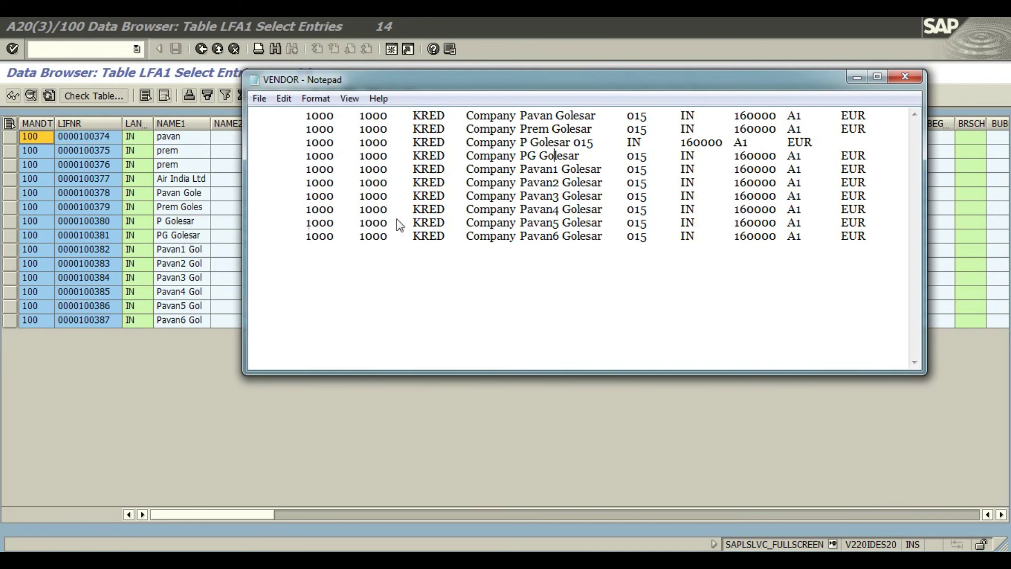
key("Up")
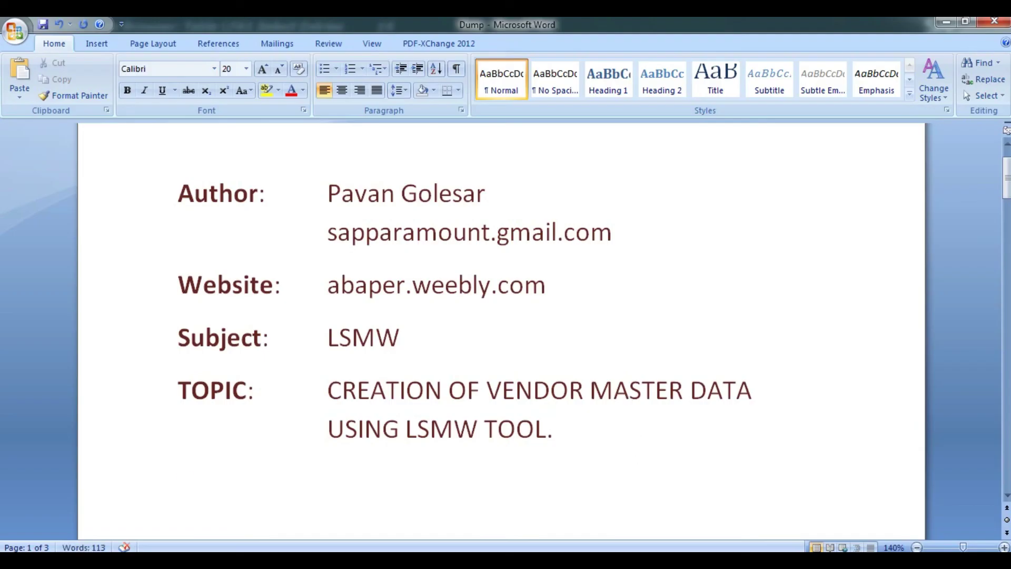
key("Return")
type("Thanks for")
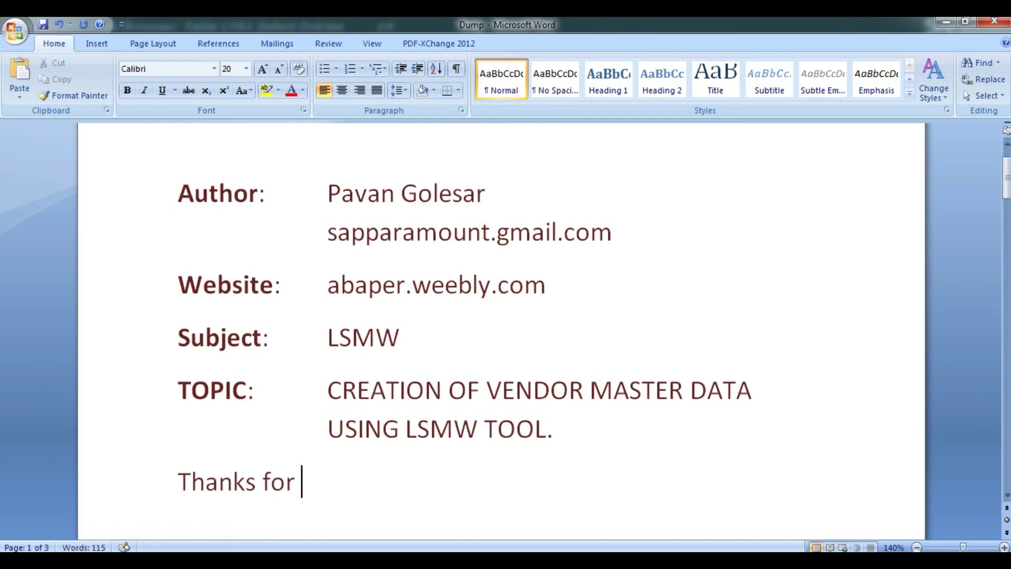